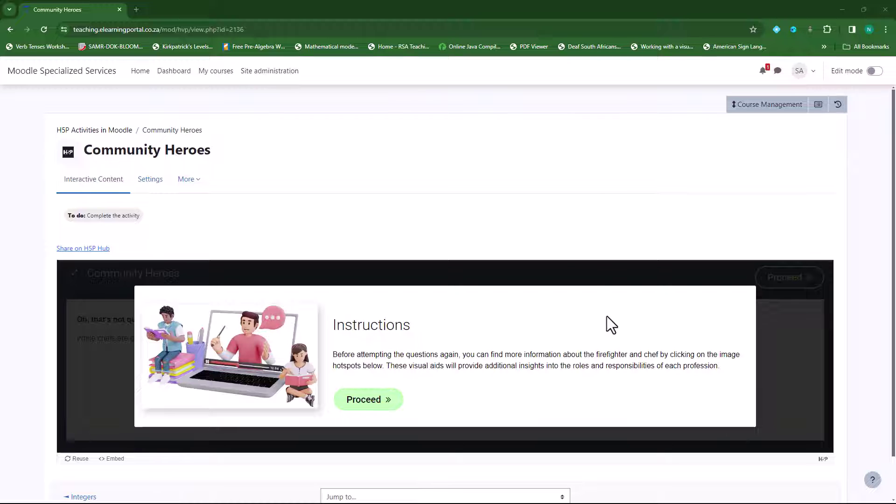
Proceed past the instructions and view the What They Do, Where They Work and Importance of Their Job hotspots on the Firefighter image
left_click(379, 400)
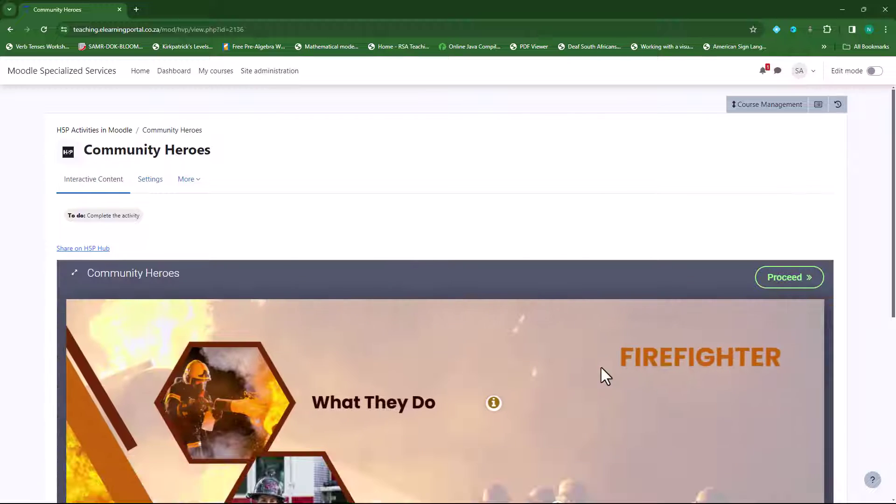
scroll(570, 376, "down", 3)
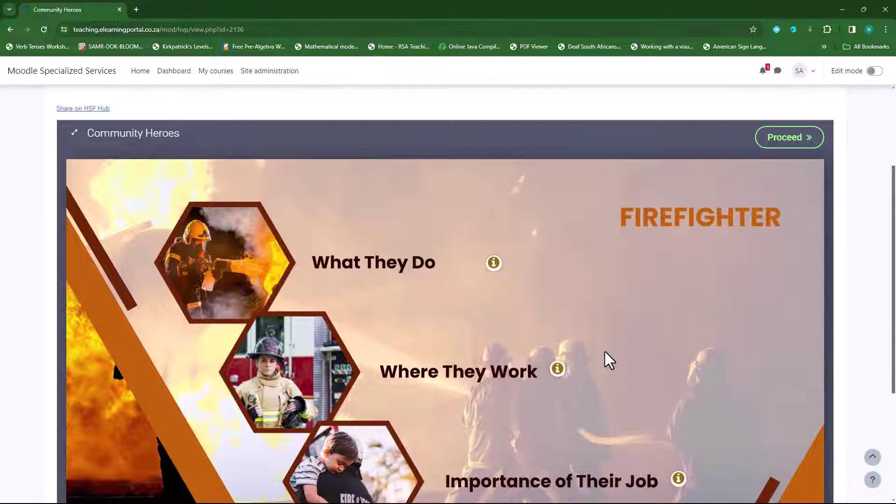
left_click(493, 263)
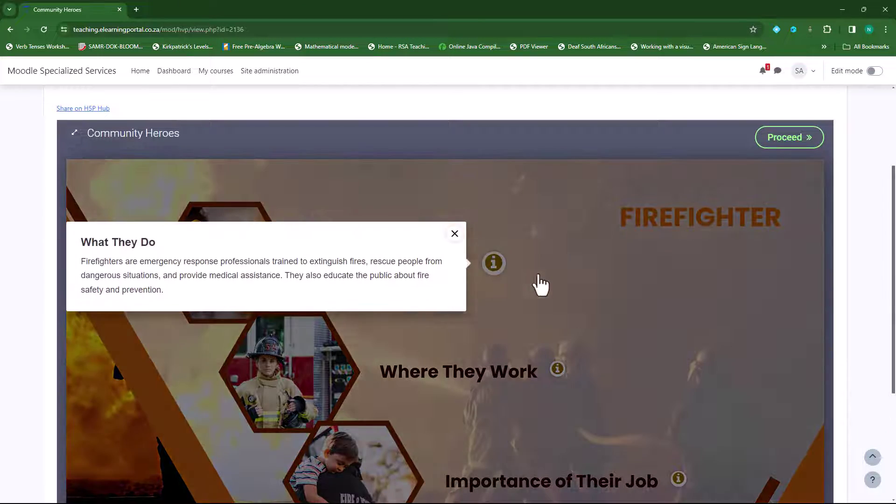
left_click(455, 234)
scroll(554, 318, "down", 2)
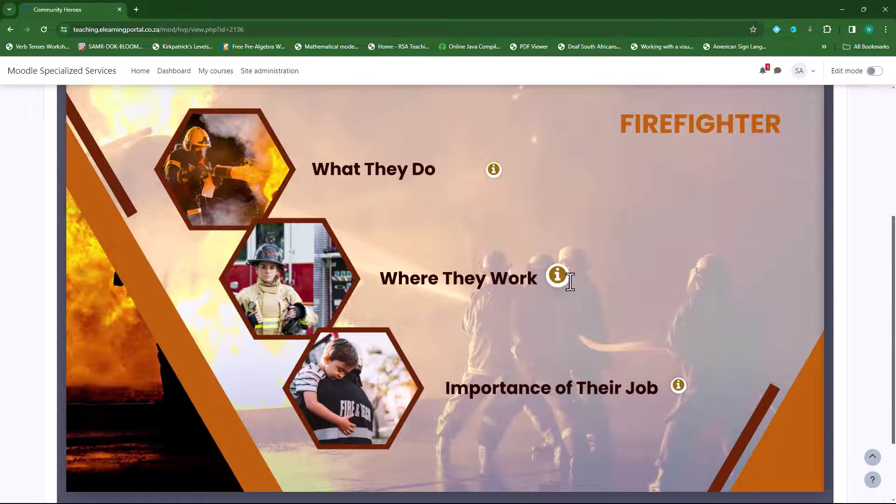
left_click(557, 275)
left_click(518, 253)
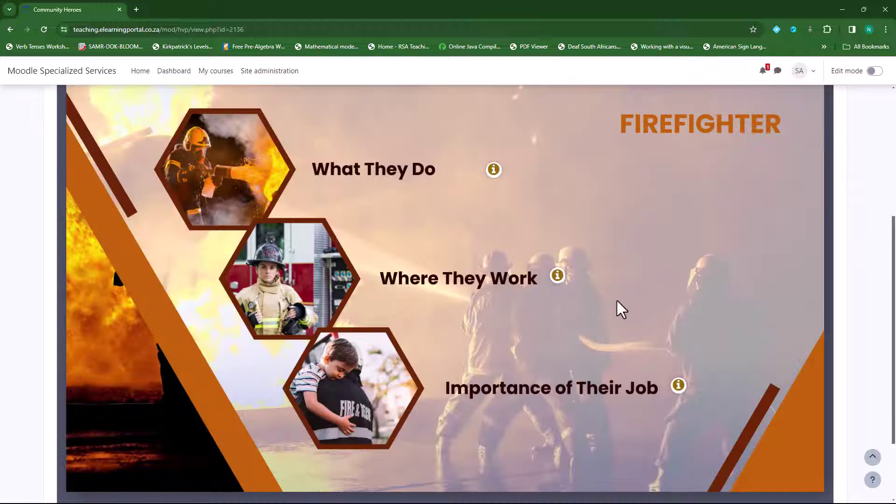
left_click(679, 386)
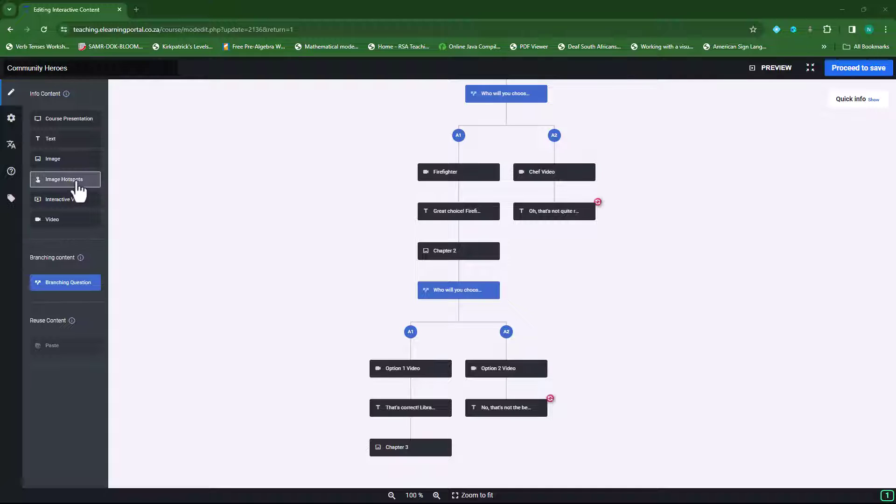
Add an Image Hotspots node below the feedback text in the Chef Video branch and title it "Image Hotspots"
left_click_drag(67, 186, 557, 236)
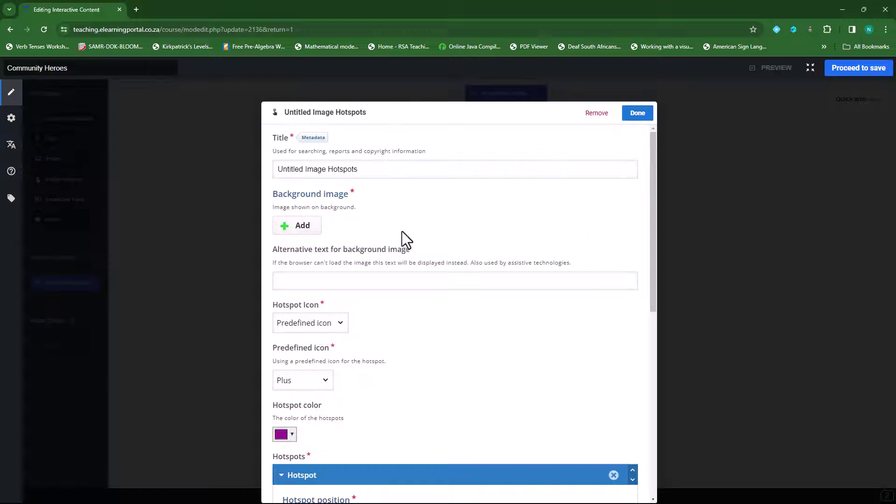
left_click(302, 169)
key("shift+End")
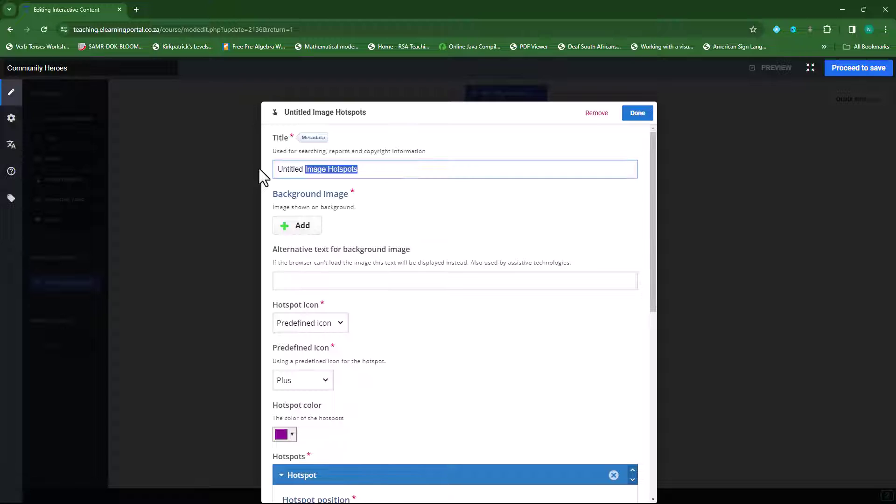
left_click(304, 169)
key("BackSpace")
key("BackSpace")
key("BackSpace")
key("BackSpace")
key("BackSpace")
key("BackSpace")
key("BackSpace")
key("BackSpace")
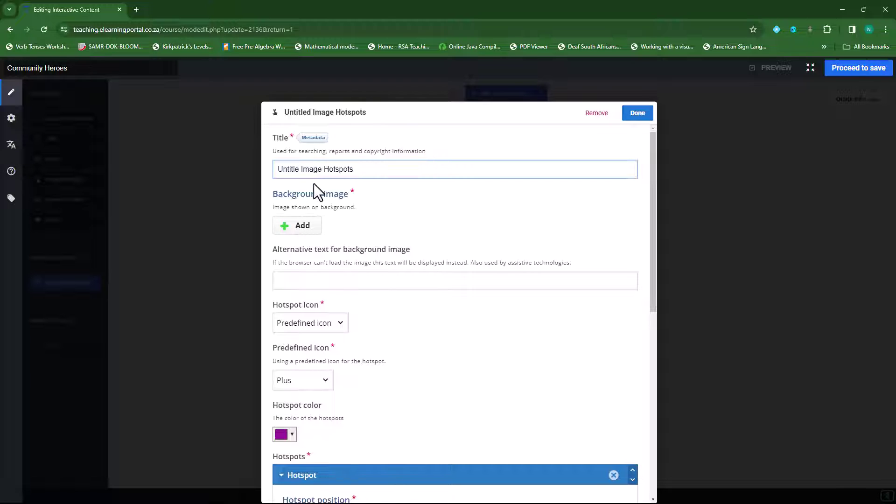
key("Delete")
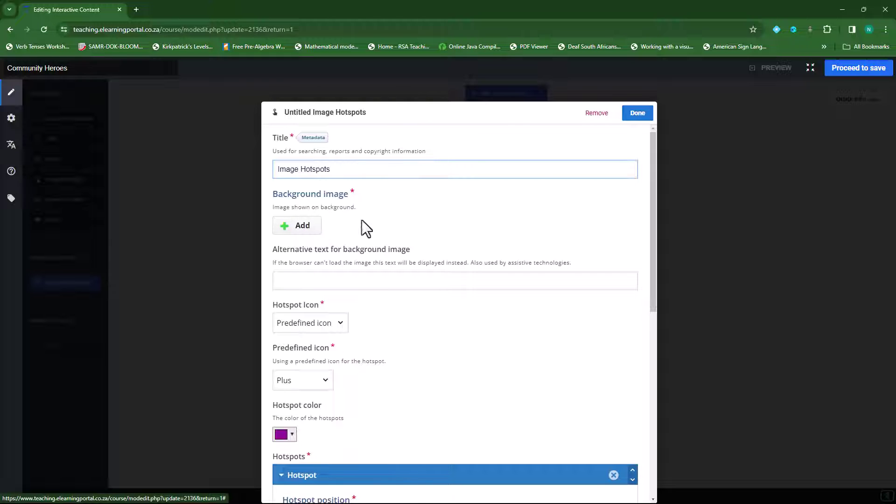
left_click_drag(491, 113, 498, 128)
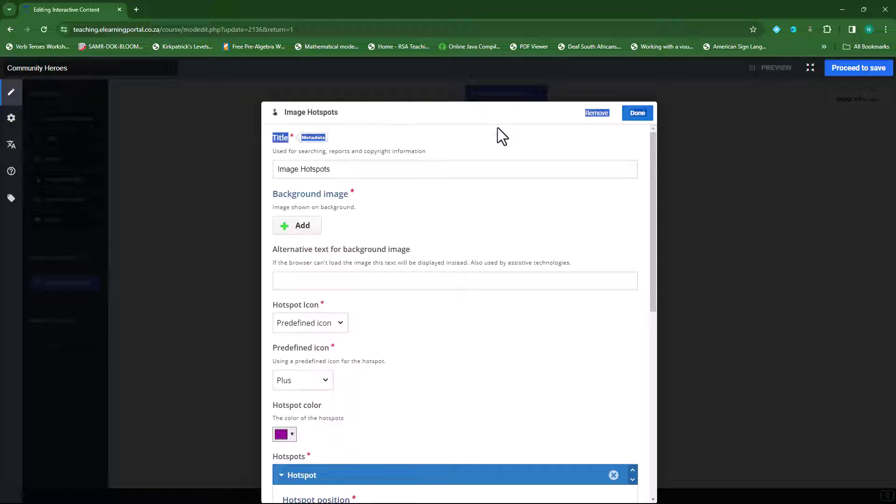
Upload FIREFIGHTER.png as the background image of the image hotspots
left_click(515, 146)
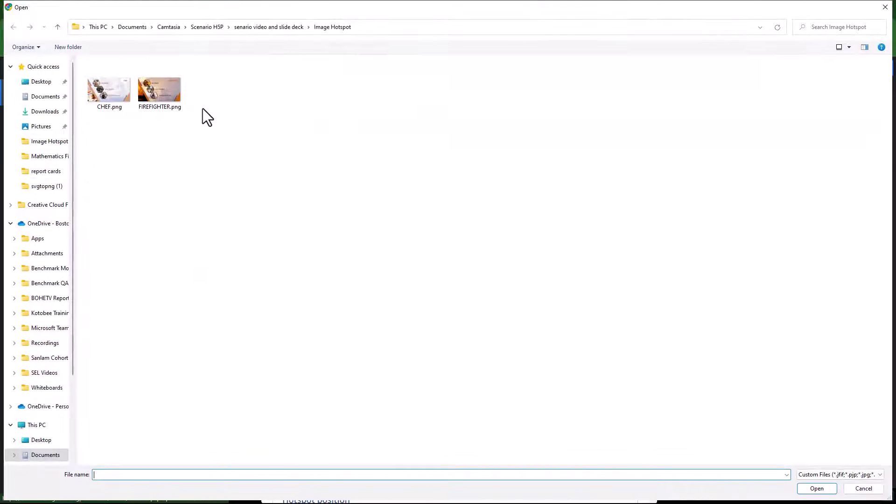
left_click(162, 94)
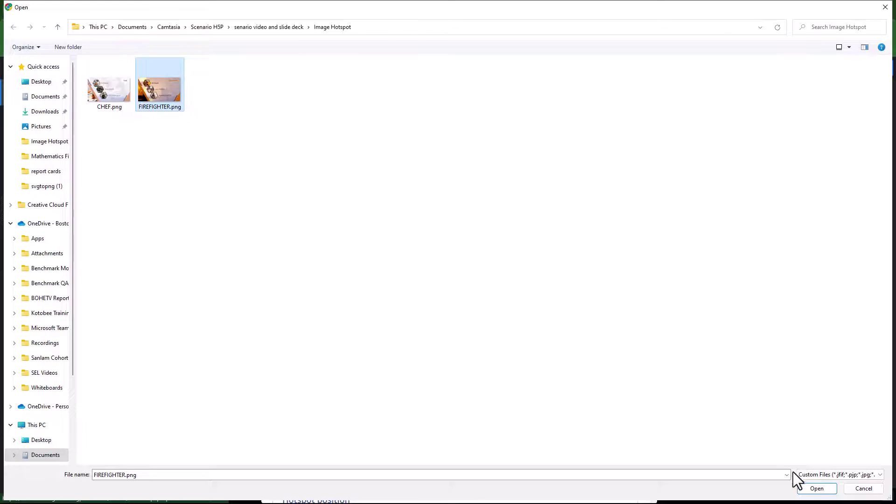
left_click(815, 489)
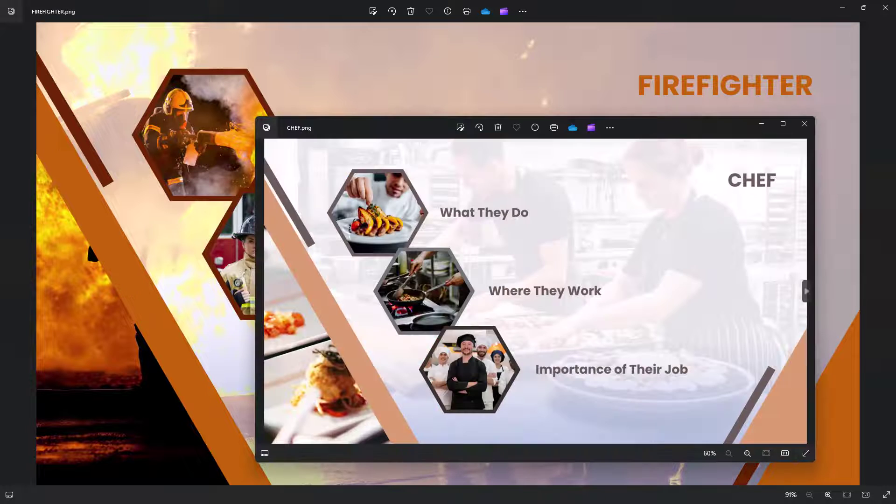
View the CHEF.png and FIREFIGHTER.png pictures enlarged in the image viewer and close it
double_click(666, 134)
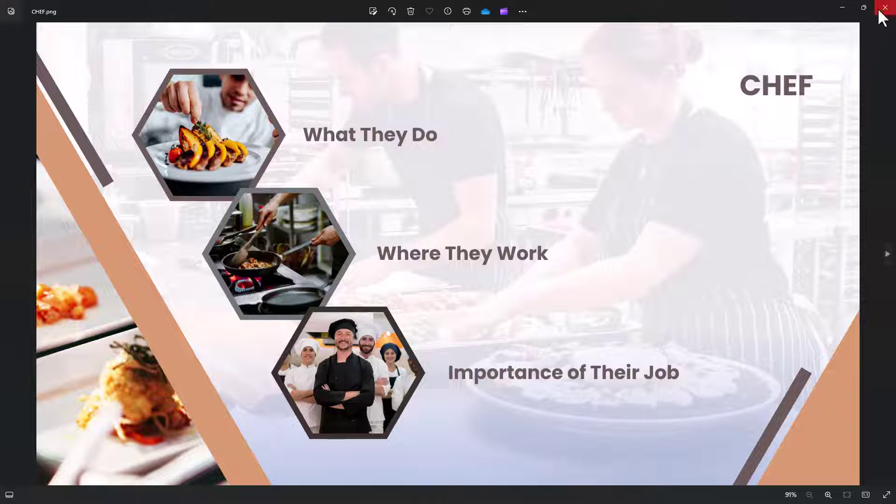
key("Right")
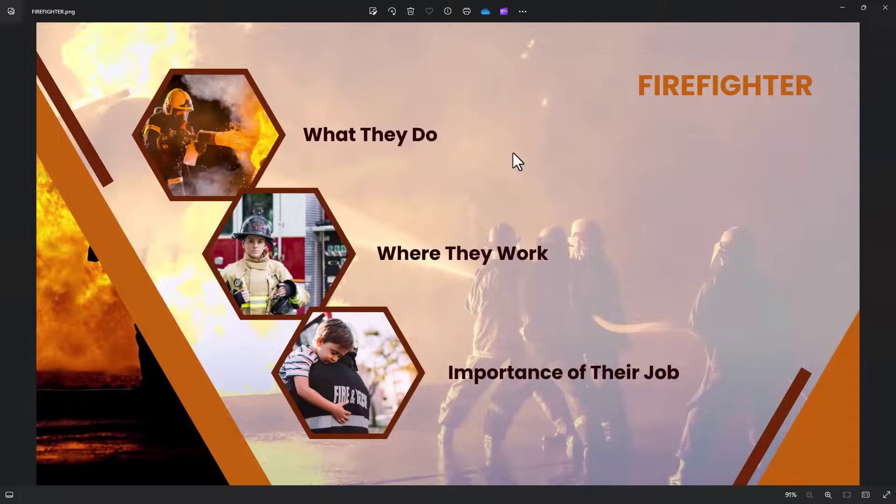
left_click(884, 19)
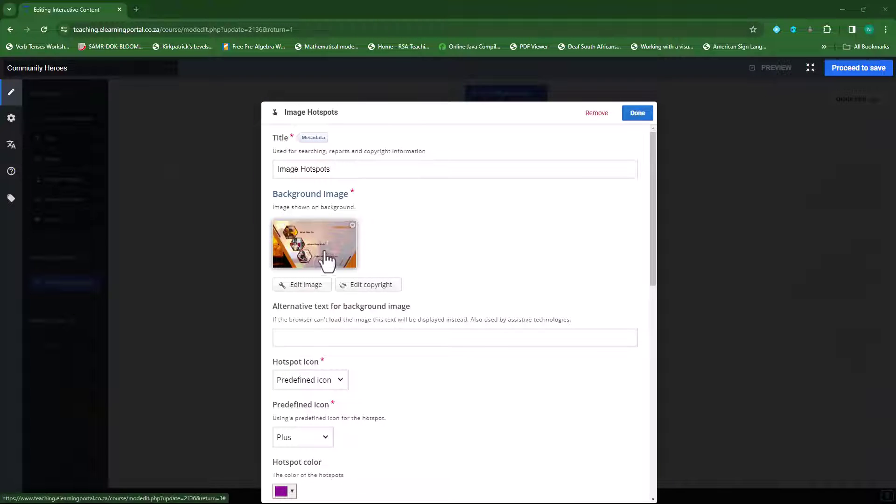
Copy the title "Image Hotspots" into the alternative text for the background image
scroll(366, 192, "down", 1)
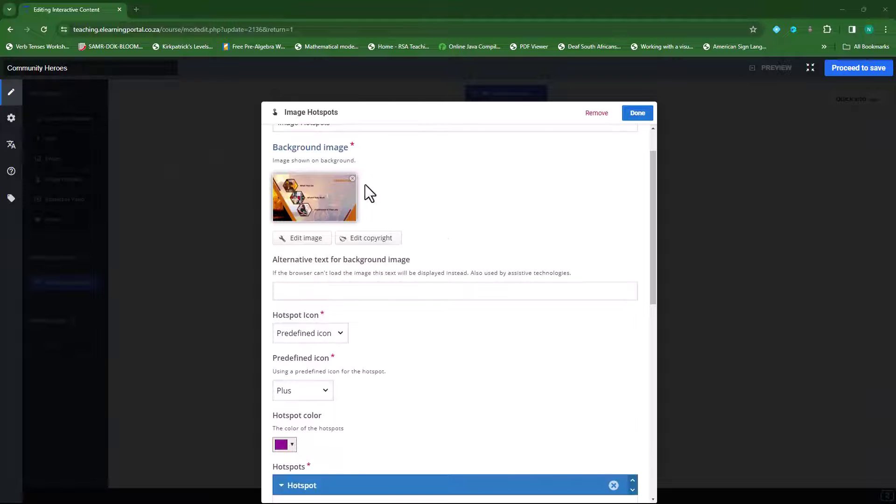
scroll(356, 195, "up", 1)
left_click_drag(336, 169, 270, 170)
key("ctrl+c")
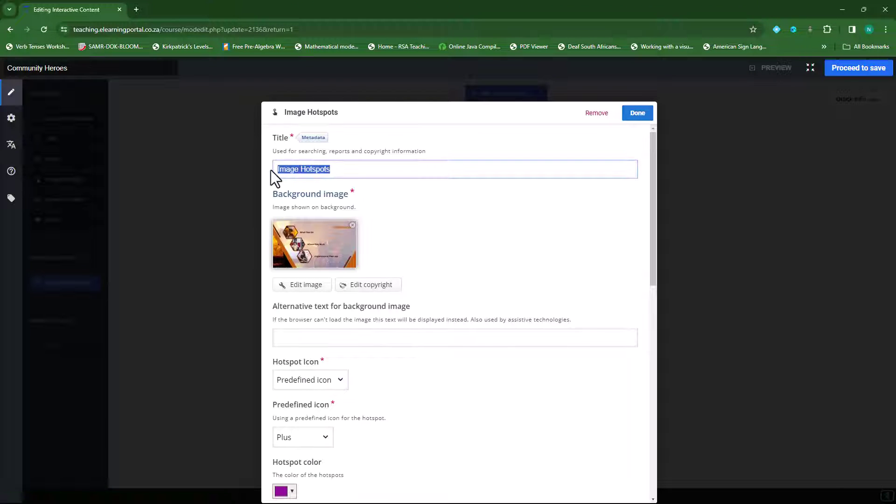
left_click(354, 337)
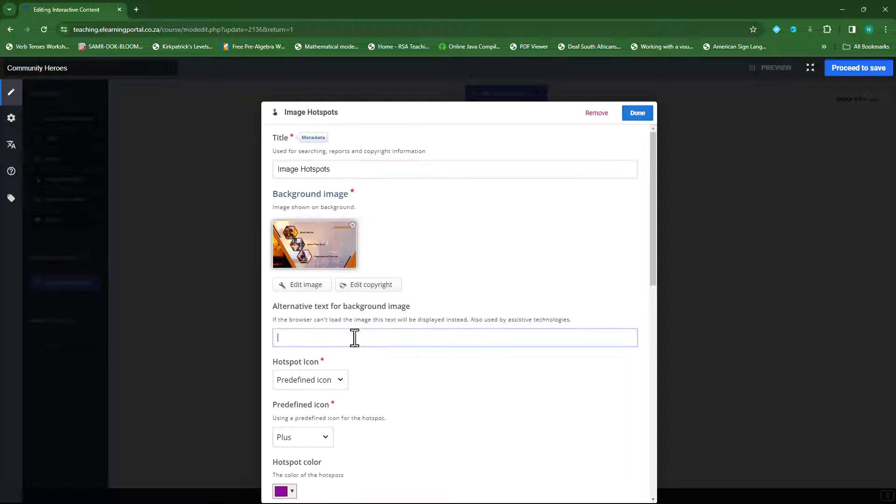
key("ctrl+v")
Keep the hotspot icon type as Predefined icon and set the predefined icon to Info
scroll(390, 348, "down", 3)
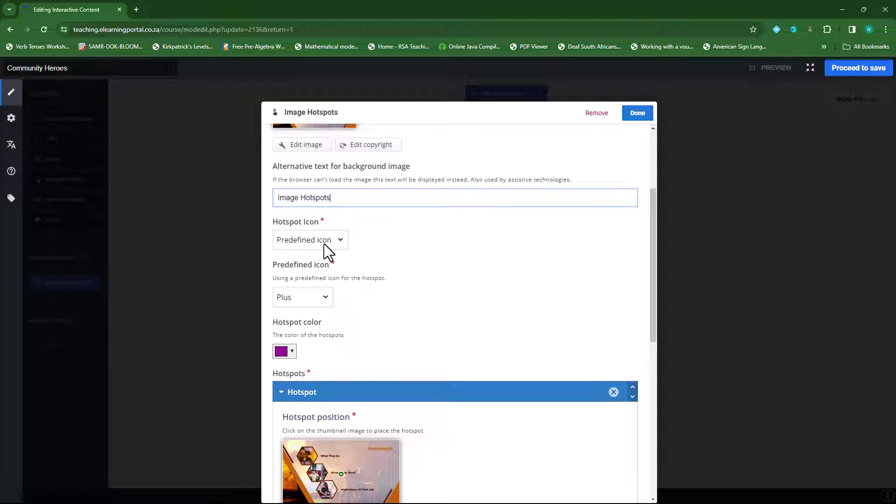
left_click(340, 238)
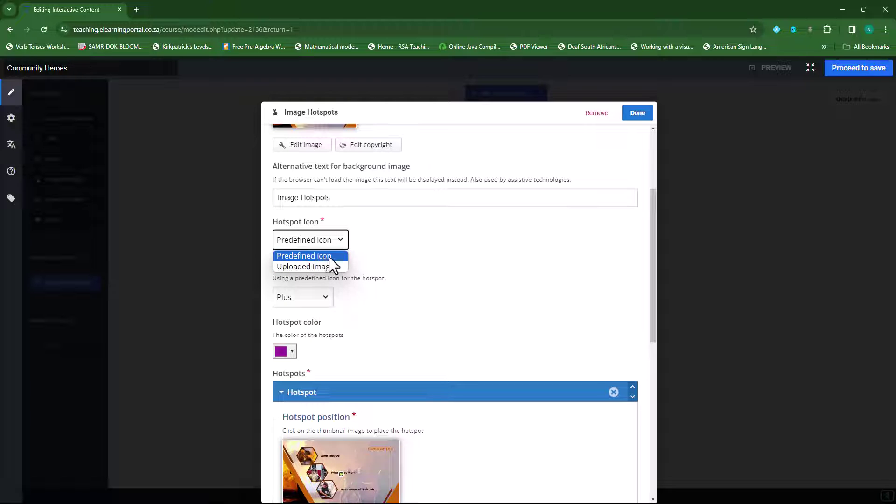
left_click(329, 257)
scroll(385, 254, "down", 1)
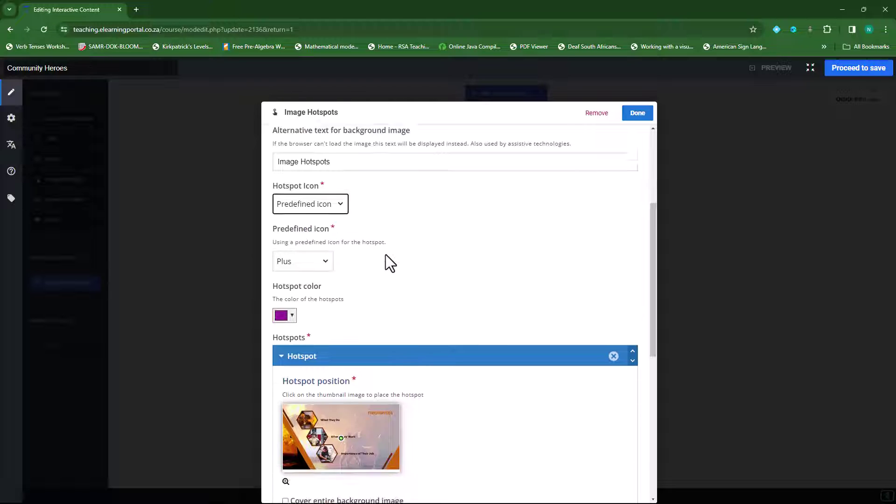
left_click(326, 256)
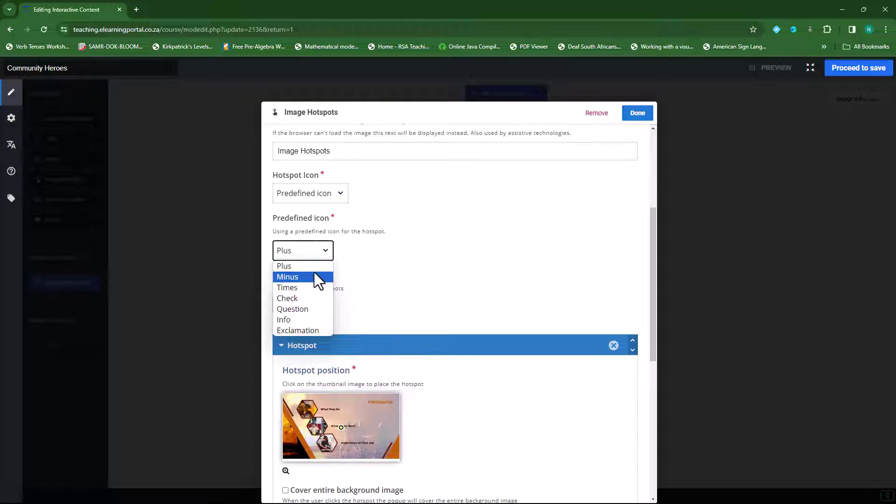
left_click(304, 320)
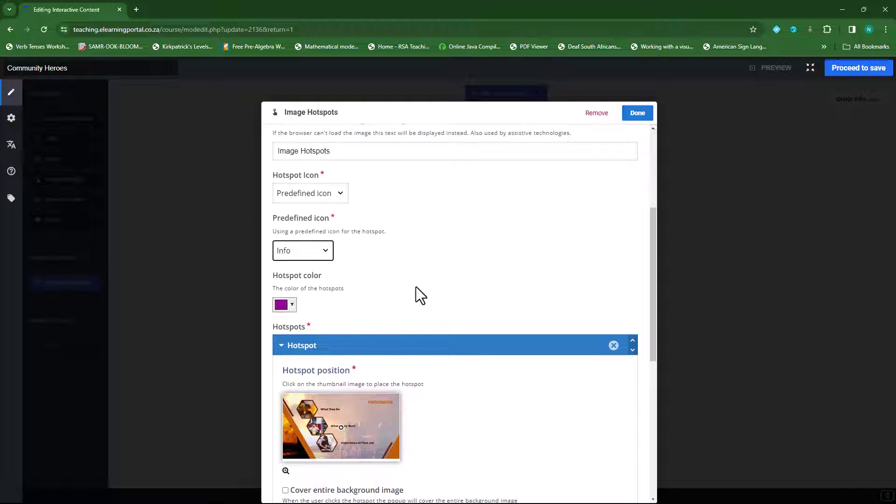
Set the hotspot color to the golden brown #9b6b09
left_click(293, 312)
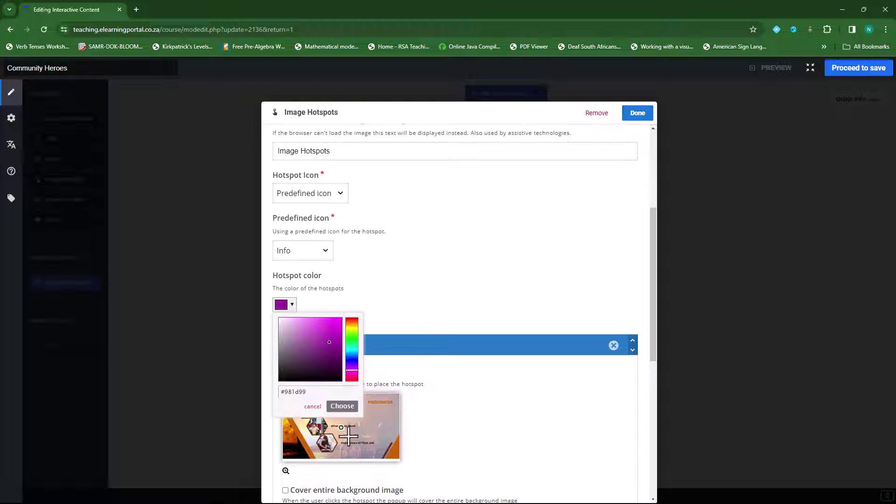
left_click(353, 329)
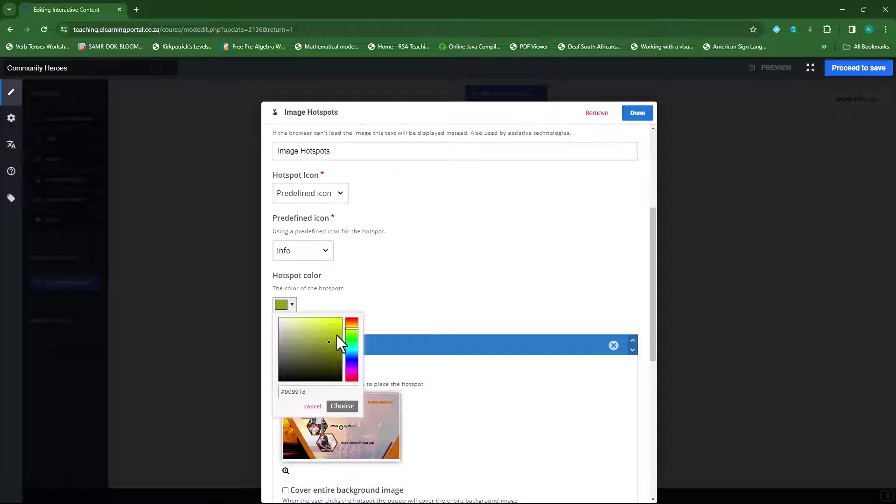
left_click(332, 327)
left_click(335, 337)
left_click(335, 327)
left_click(351, 334)
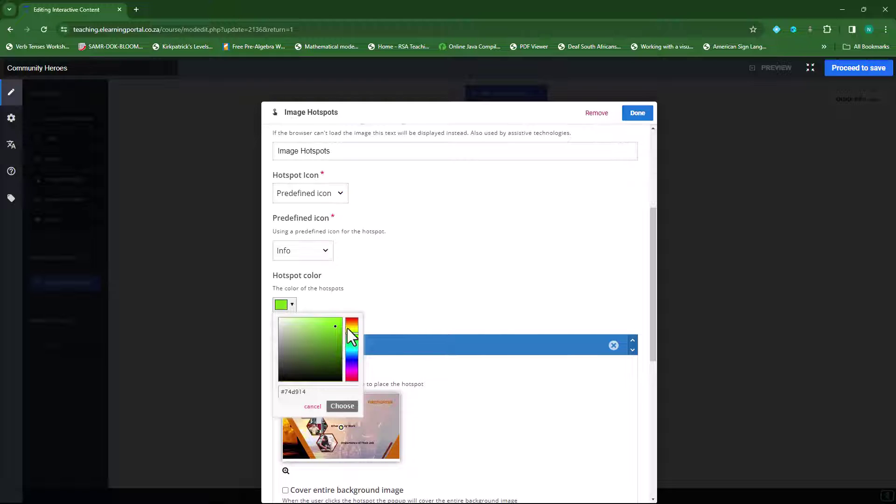
left_click(351, 329)
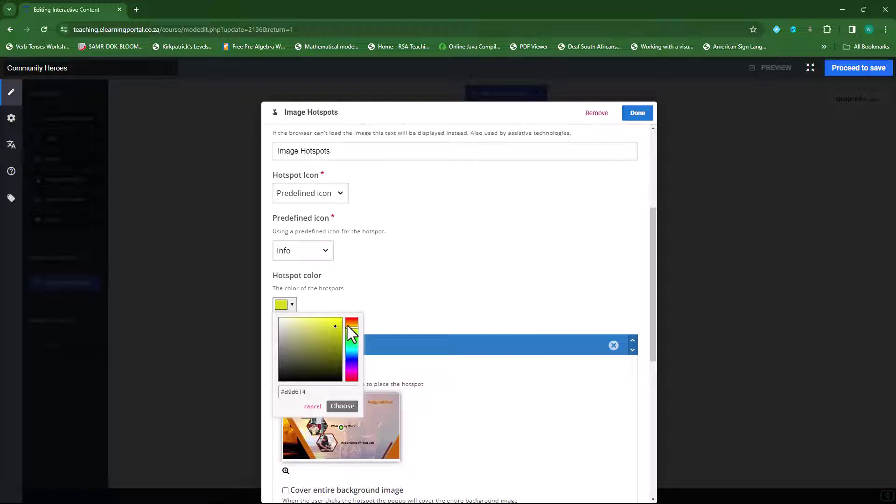
left_click(350, 325)
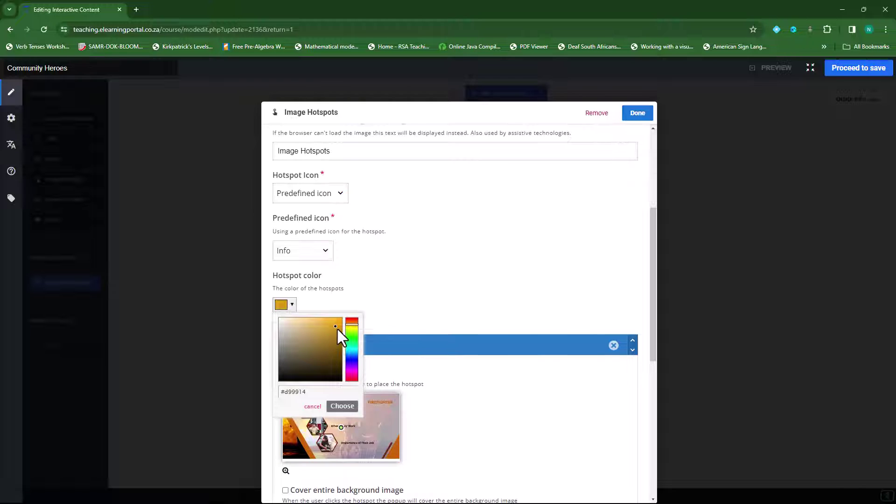
left_click(338, 343)
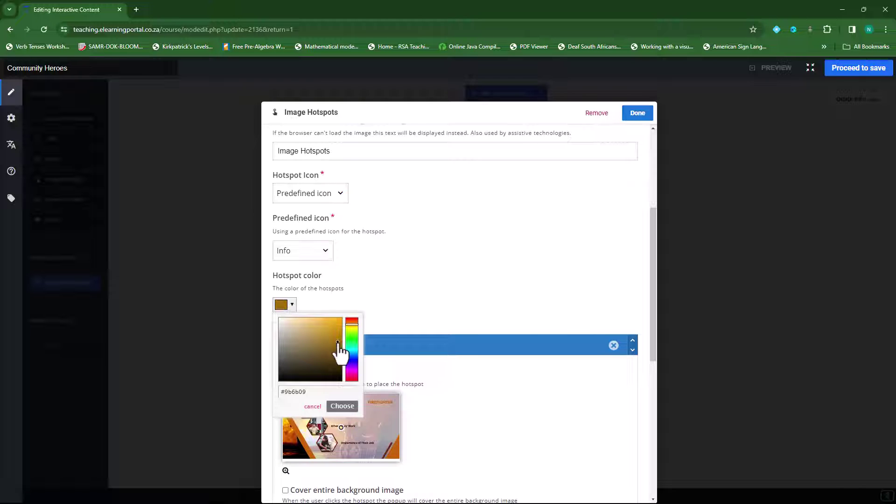
left_click(402, 290)
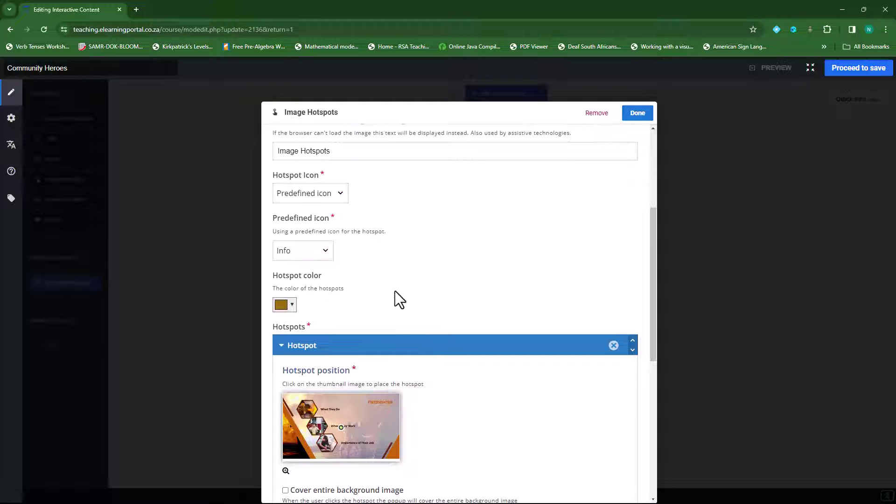
Enlarge the hotspot position image, place the first hotspot just after the "What They Do" label, and shrink the image again
scroll(395, 291, "down", 3)
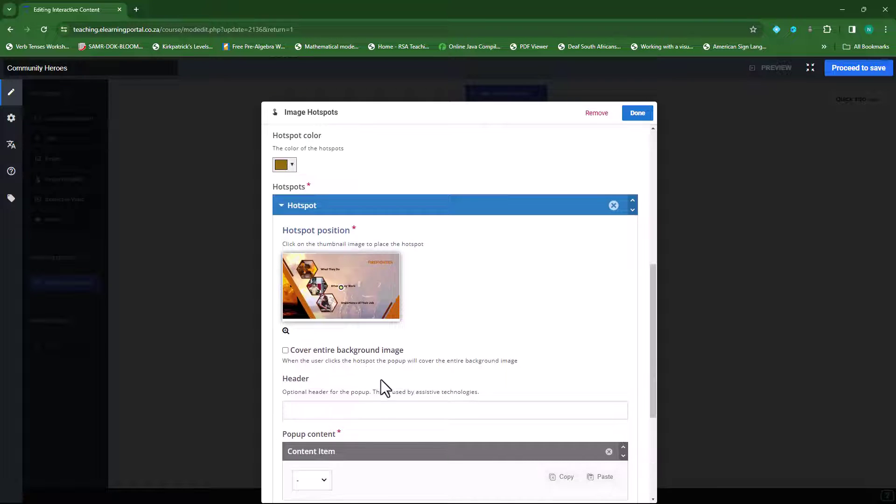
left_click(286, 330)
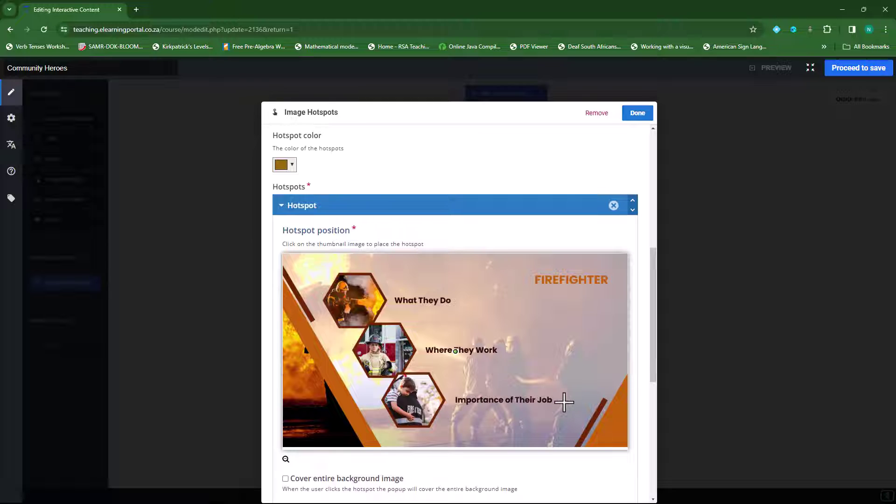
left_click(459, 301)
left_click(286, 460)
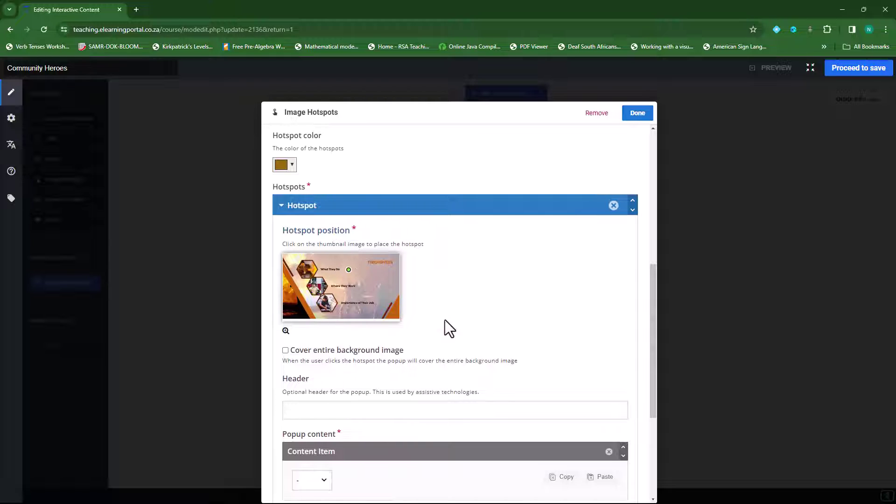
Enter "Firefighters" as the popup header of the first hotspot
scroll(397, 345, "down", 1)
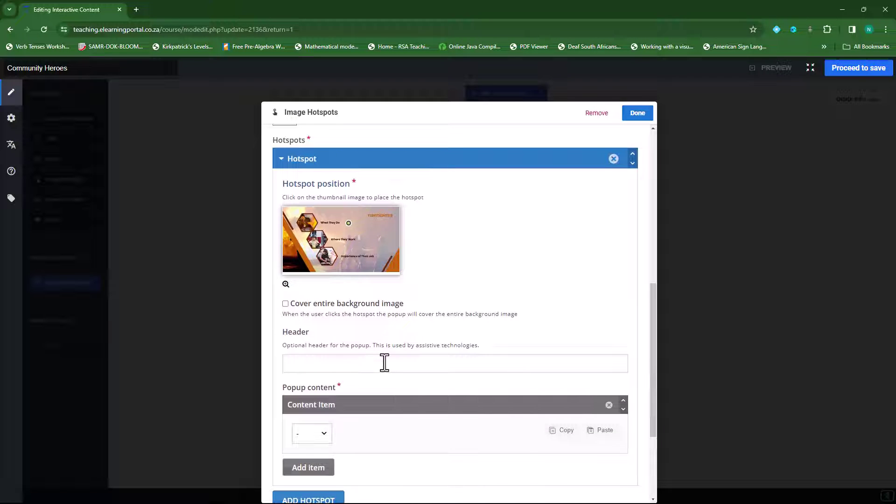
left_click(353, 364)
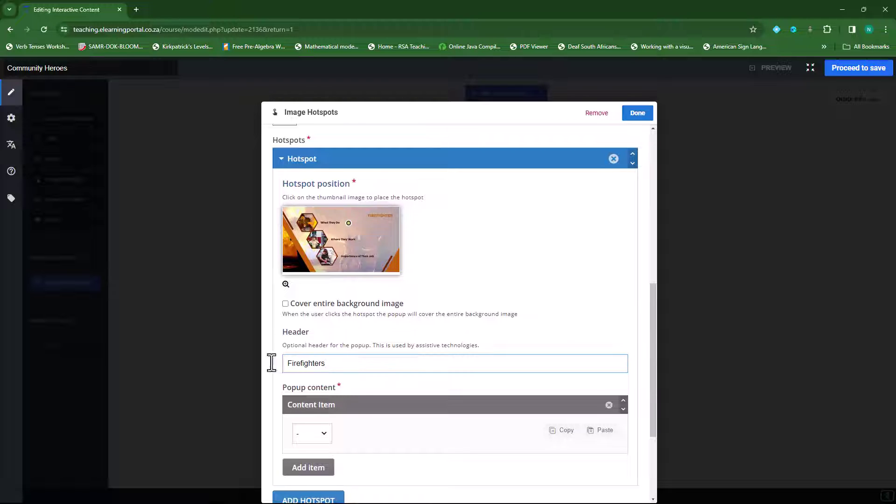
scroll(359, 364, "down", 2)
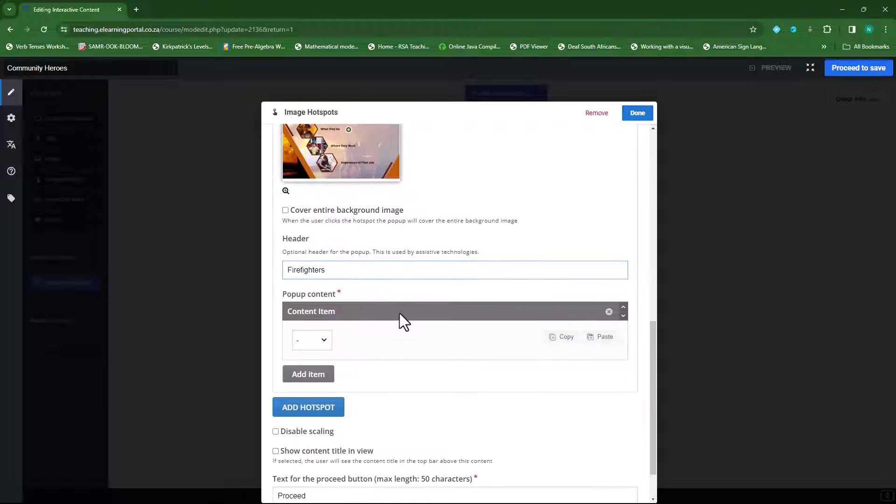
scroll(390, 365, "up", 2)
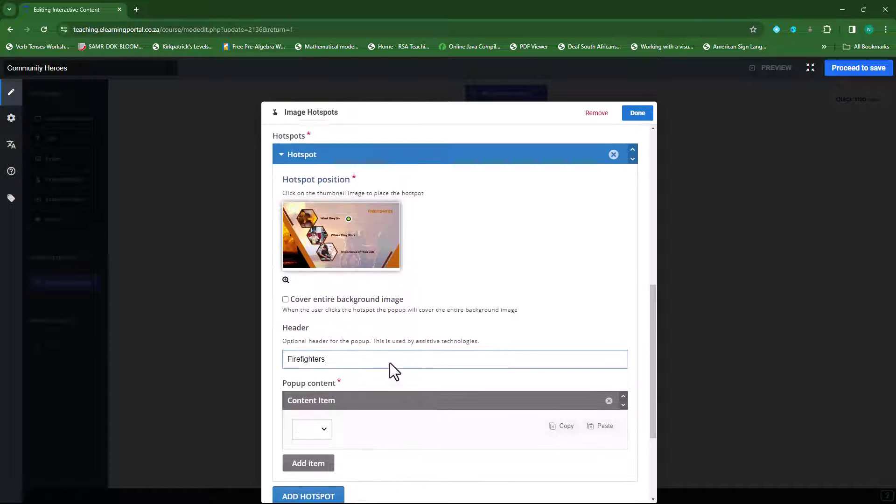
scroll(406, 332, "down", 3)
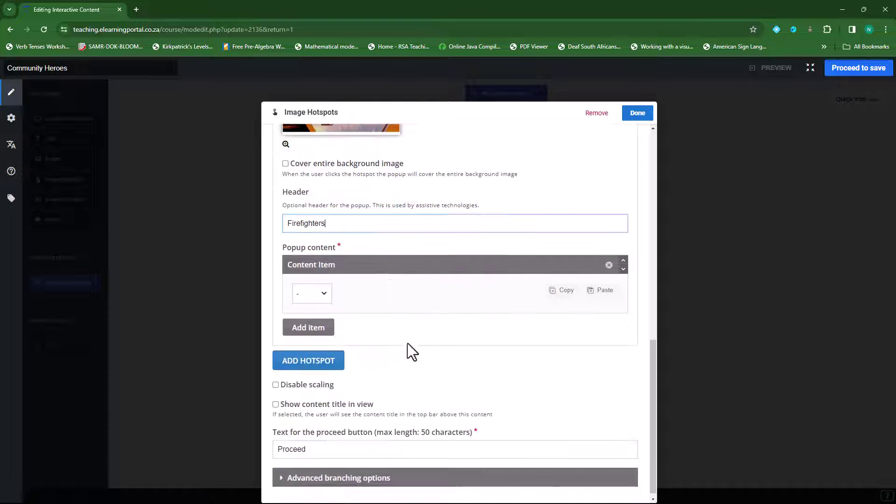
Give the first hotspot a Text popup describing firefighters as emergency response professionals who extinguish fires, rescue people, provide medical assistance and teach fire safety
left_click(326, 294)
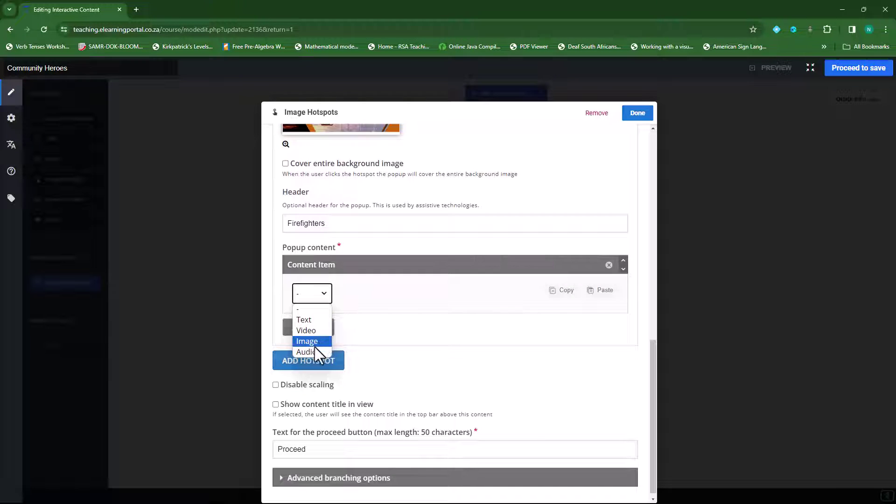
left_click(309, 321)
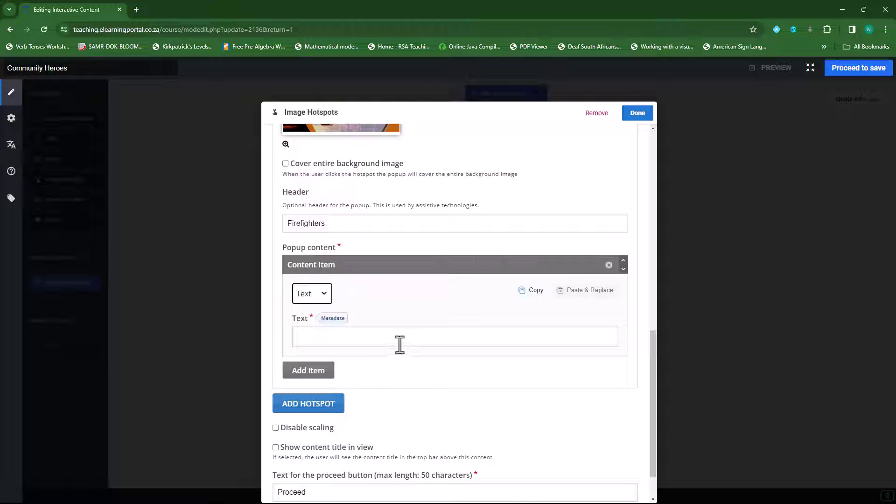
left_click(376, 339)
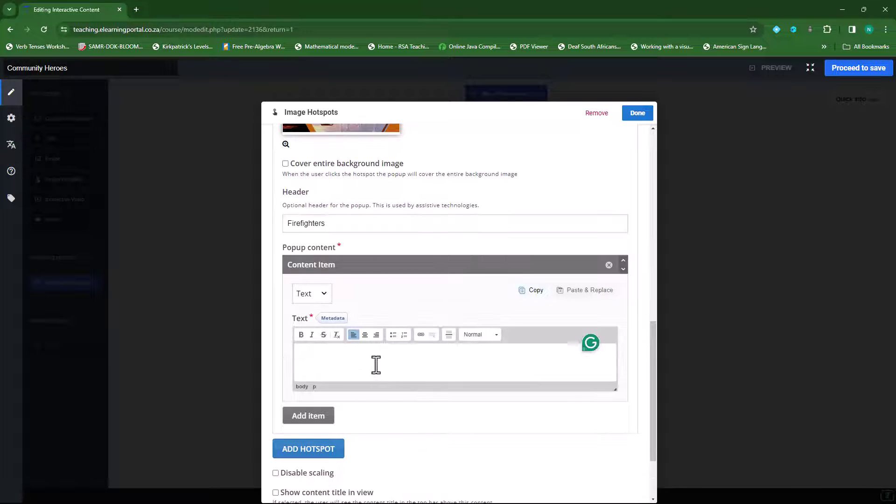
scroll(374, 366, "up", 3)
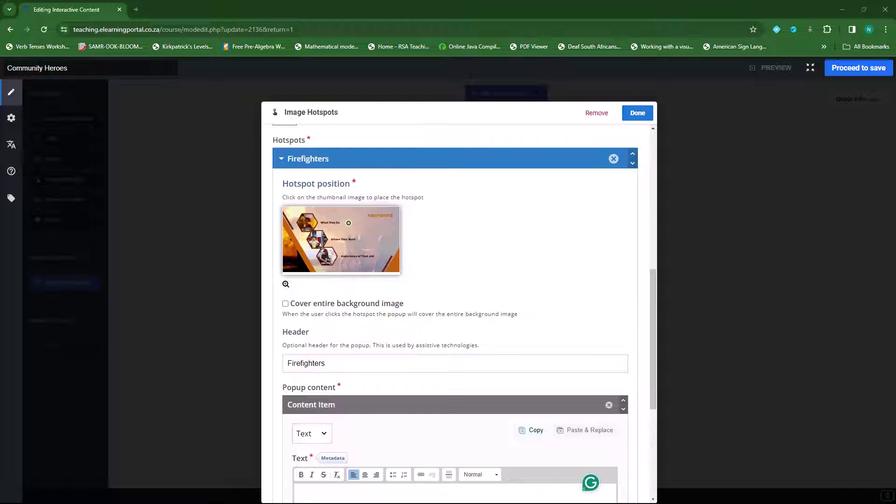
scroll(389, 385, "down", 4)
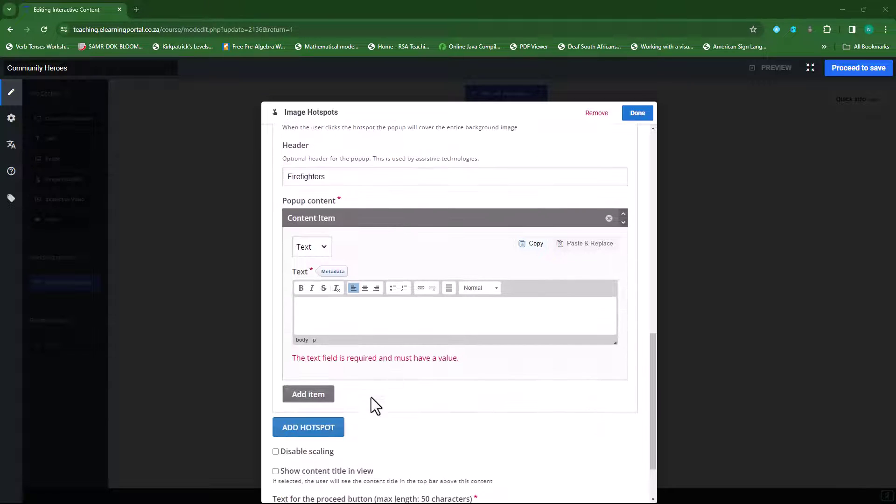
left_click(366, 325)
type("Firefighters are emergency response professionals trained to extinguish fires, rescue people from dangerous situations, and provide medical assistance. They also educate the public about fire safety and prevention.")
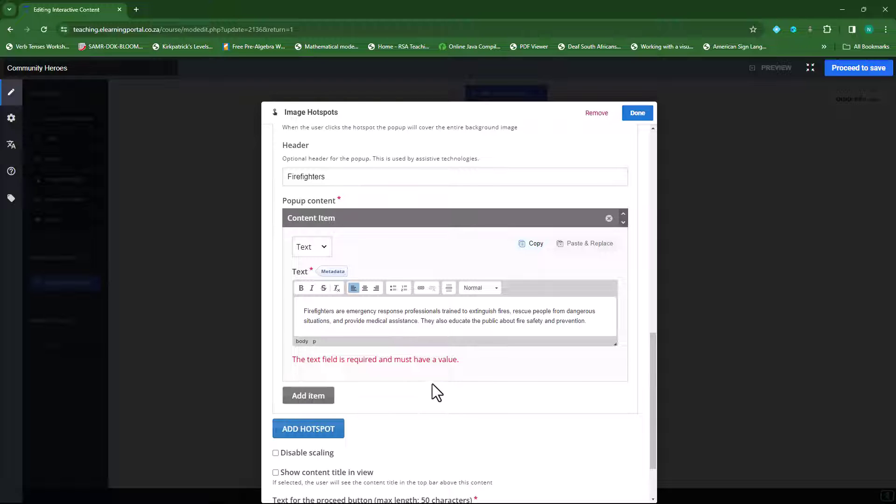
scroll(420, 387, "down", 2)
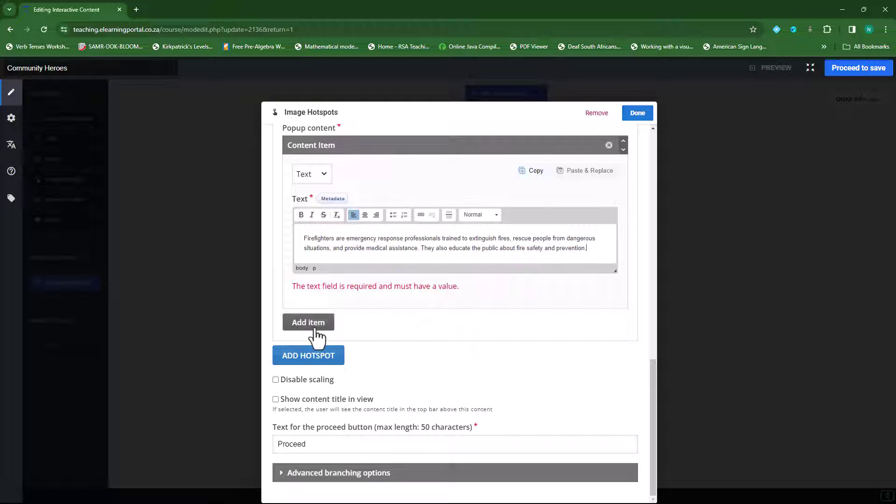
left_click(326, 172)
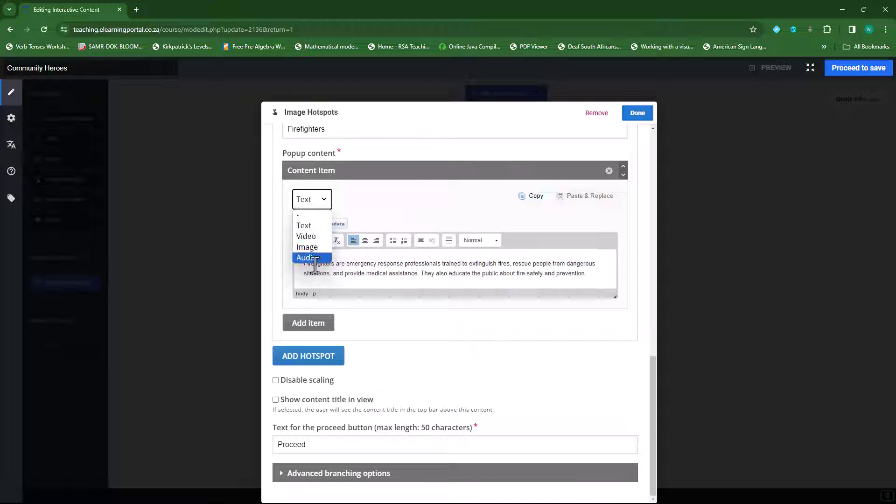
left_click(366, 190)
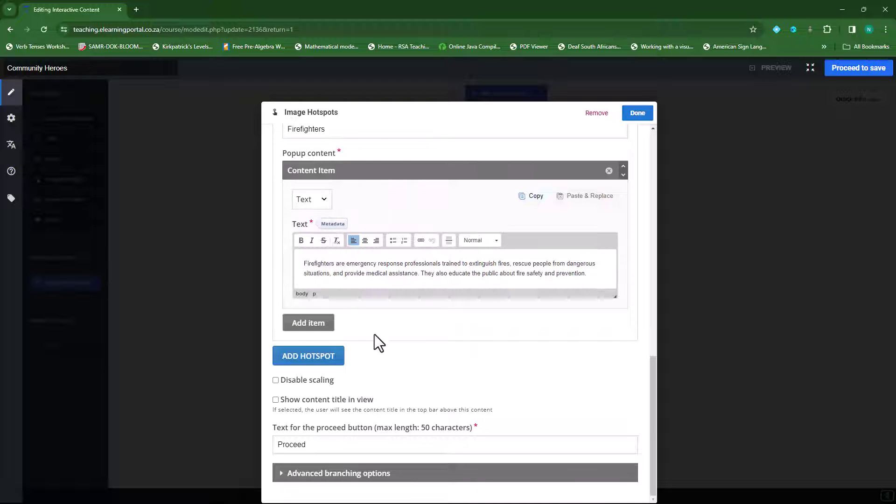
Add a second hotspot and place it just after the "Where They Work" label, using the enlarged position image
left_click(307, 357)
scroll(379, 388, "down", 3)
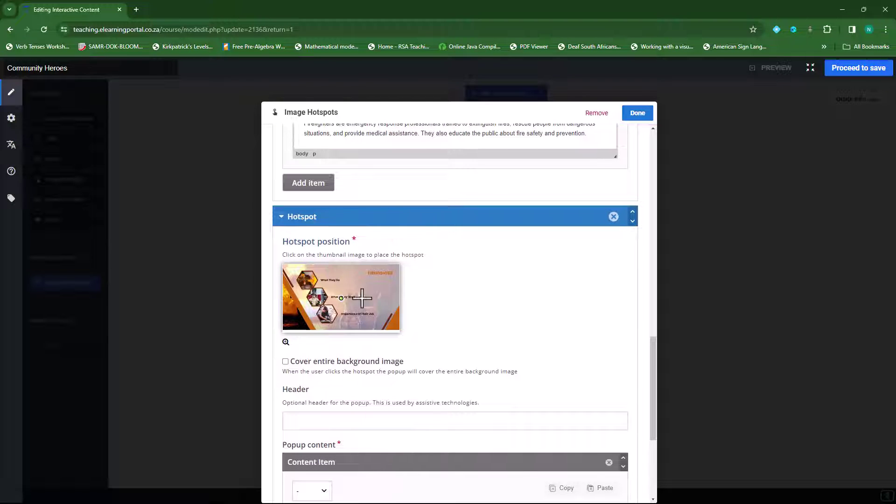
left_click(286, 345)
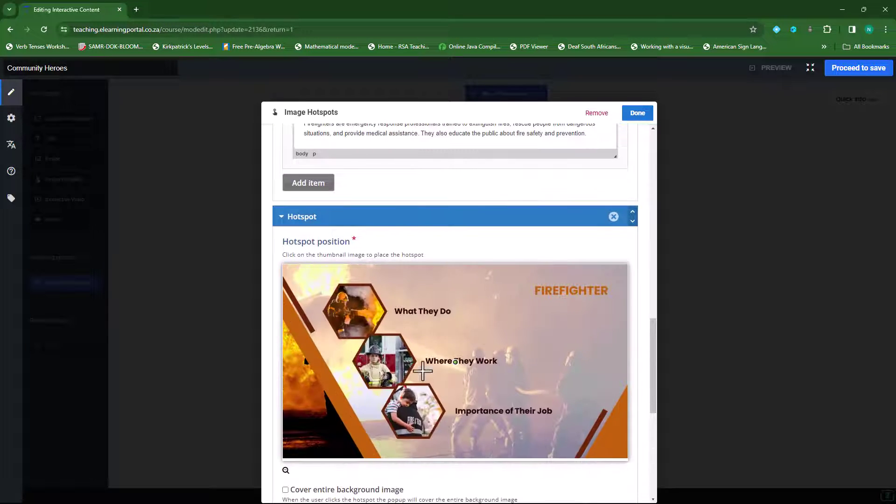
left_click(506, 361)
left_click(286, 471)
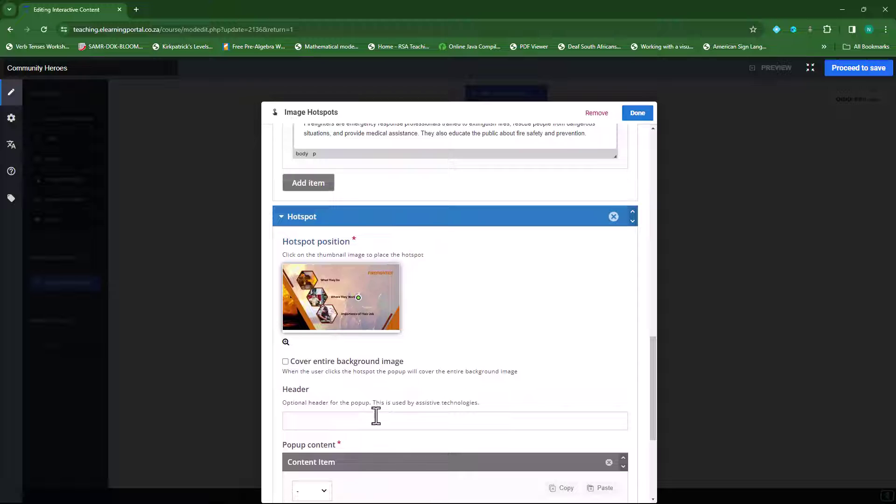
Copy the header "Firefighters" from the first hotspot into the second hotspot's header
left_click(328, 423)
scroll(363, 384, "up", 6)
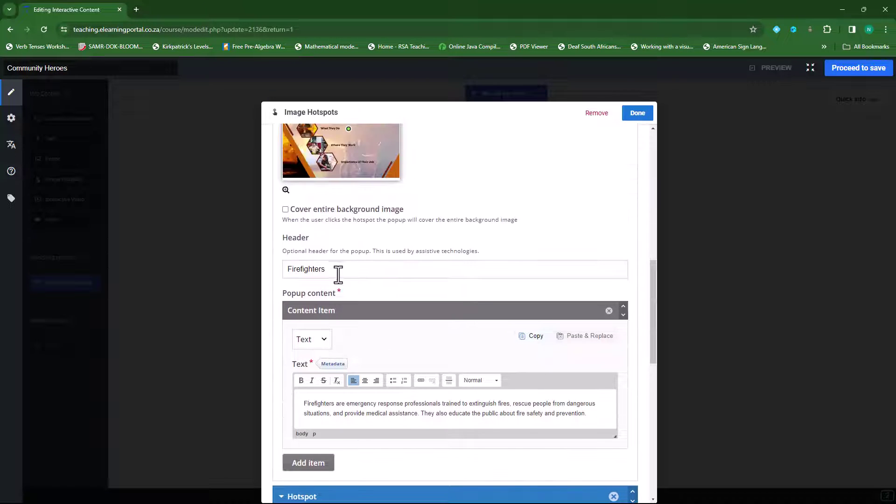
left_click_drag(332, 274, 280, 269)
key("ctrl+c")
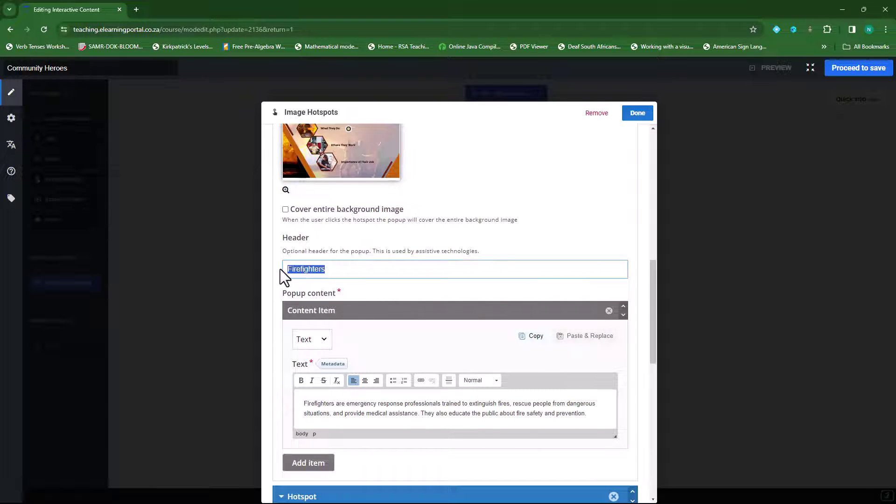
scroll(449, 369, "down", 6)
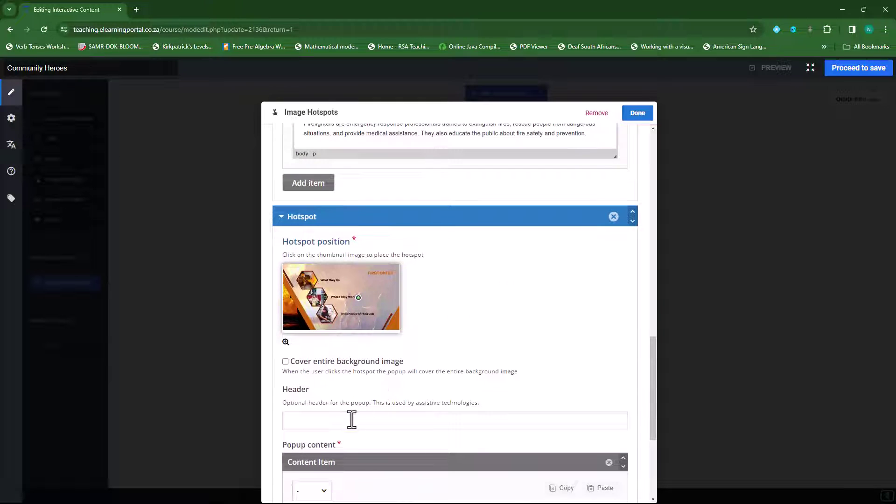
left_click(352, 420)
key("ctrl+v")
Give the second hotspot a Text popup stating that firefighters work in fire stations and respond to emergencies in burning buildings, forests and accident scenes
scroll(472, 407, "down", 1)
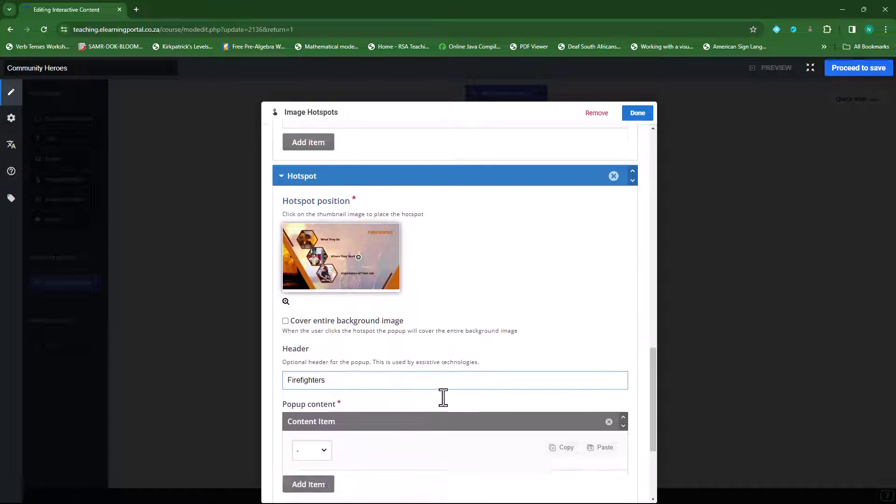
scroll(442, 398, "down", 3)
left_click(323, 304)
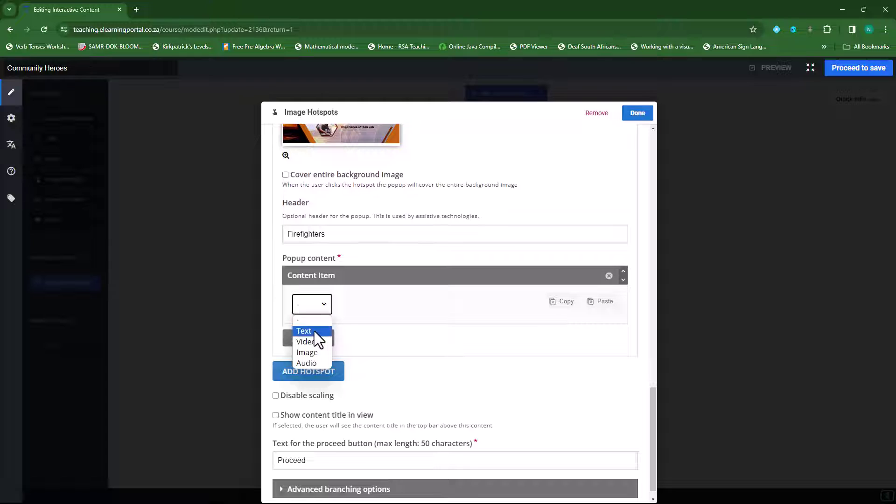
left_click(314, 331)
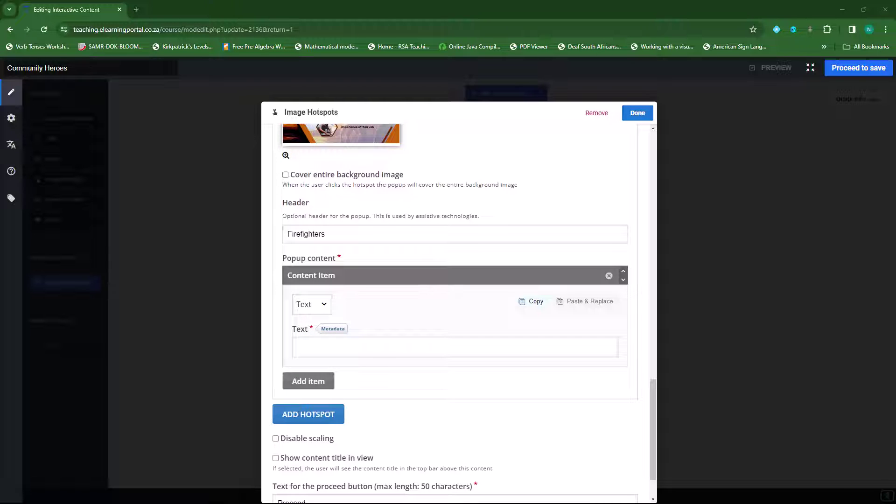
left_click(466, 348)
type("Firefighters work in fire stations and are dispatched to various locations in response to emergencies. They often work in challenging environments, including burning buildings, forests, and accident scenes.")
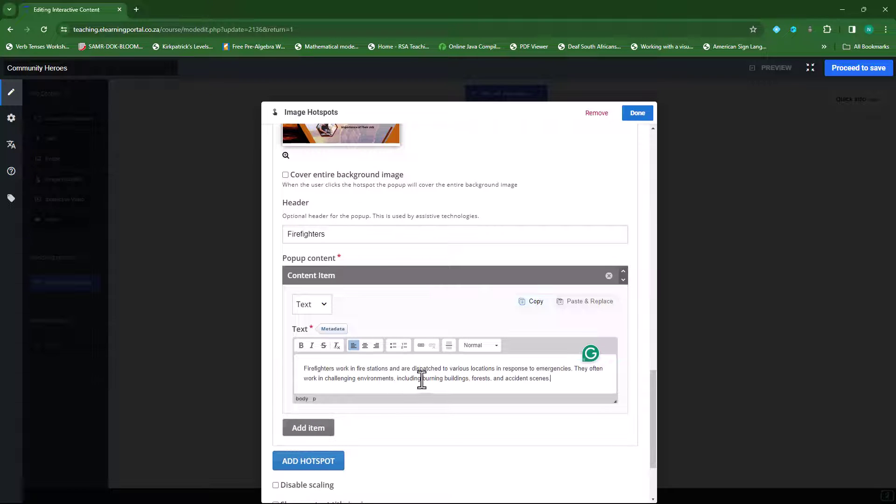
Add a third hotspot and place it just after the "Importance of Their Job" label, using the enlarged position image
scroll(438, 379, "down", 2)
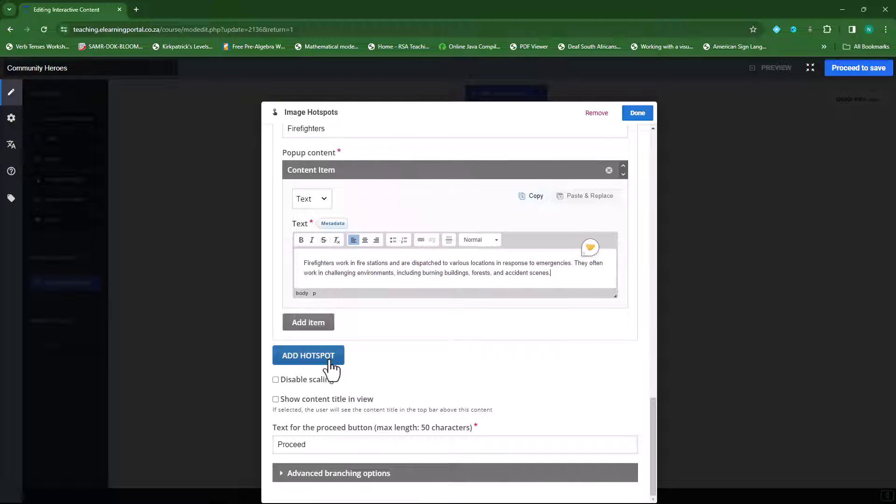
left_click(325, 362)
scroll(400, 368, "down", 3)
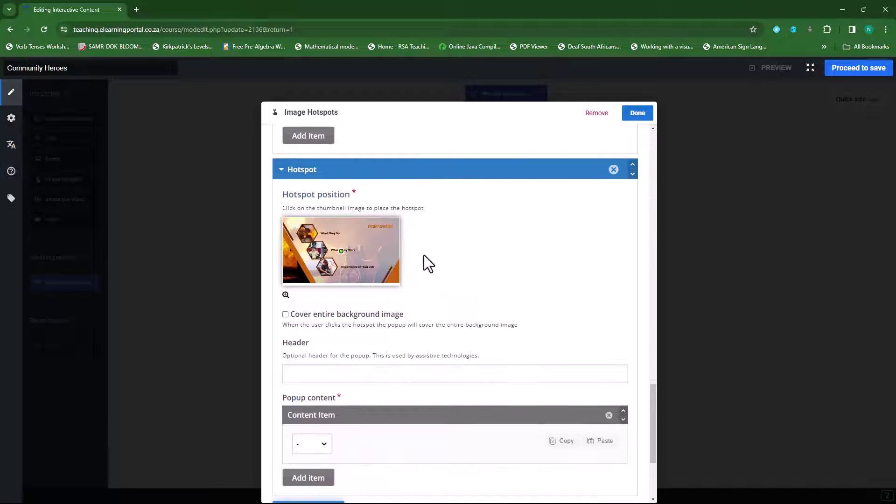
left_click(286, 294)
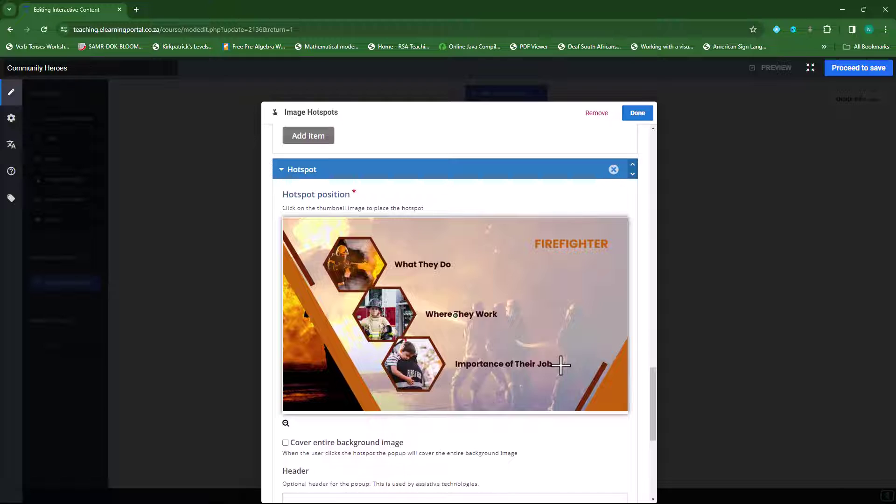
left_click(561, 365)
left_click(286, 424)
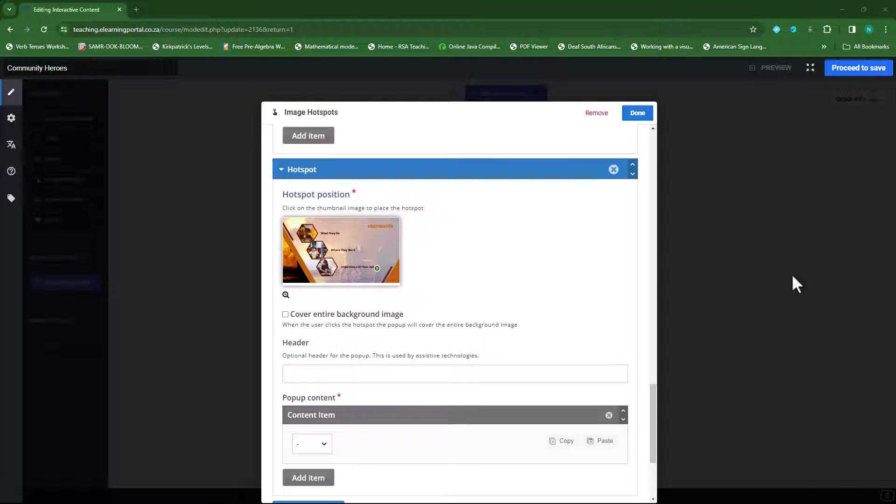
Give the third hotspot a Text popup on firefighters' crucial role in public safety, saving lives and preventing property damage and environmental destruction
scroll(400, 399, "down", 2)
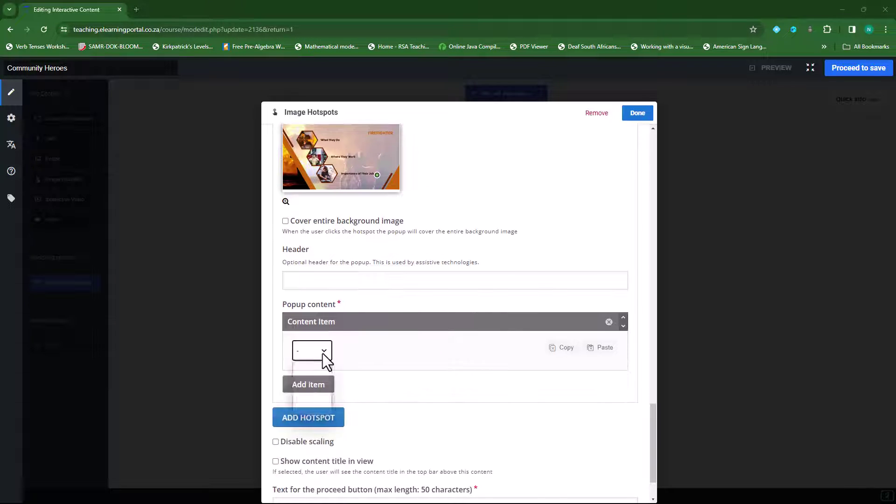
left_click(312, 375)
left_click(400, 401)
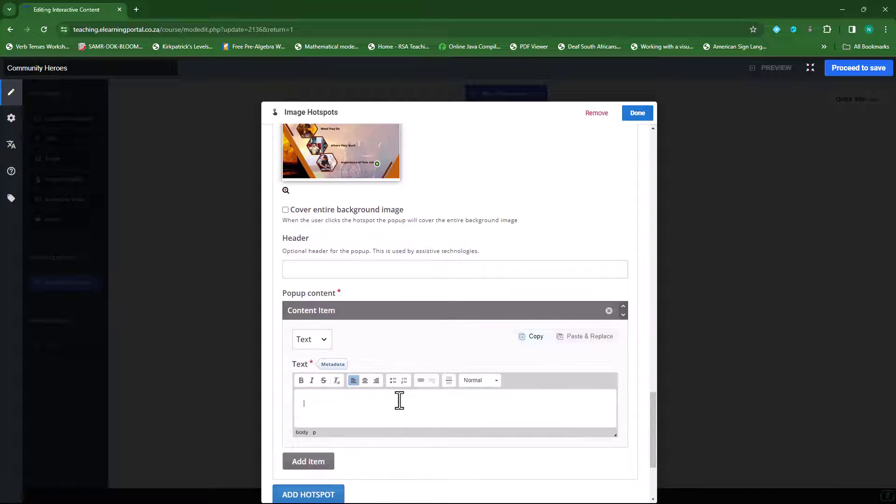
type("Firefighters play a crucial role in ensuring public safety and saving lives. Their quick and effective response to fires and emergencies can prevent loss of life, property damage, and environmental destruction.")
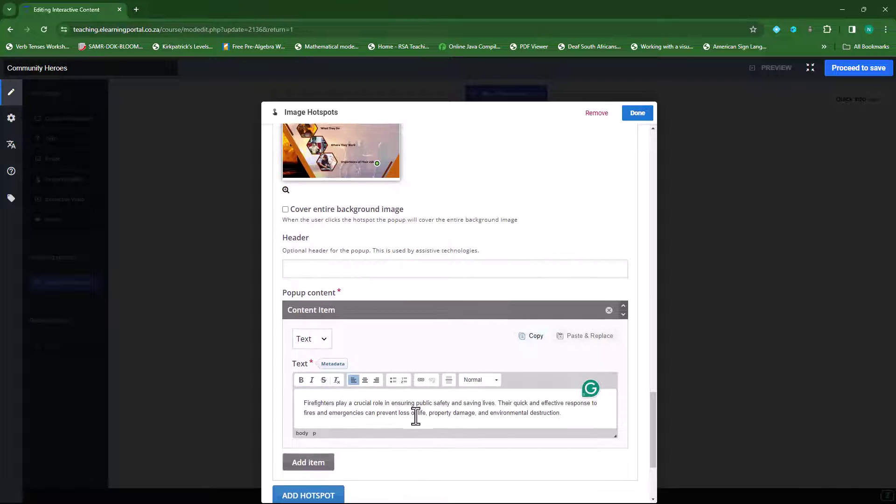
Expand the advanced branching options, leave them at their defaults, and finish editing the Image Hotspots content
scroll(528, 341, "down", 3)
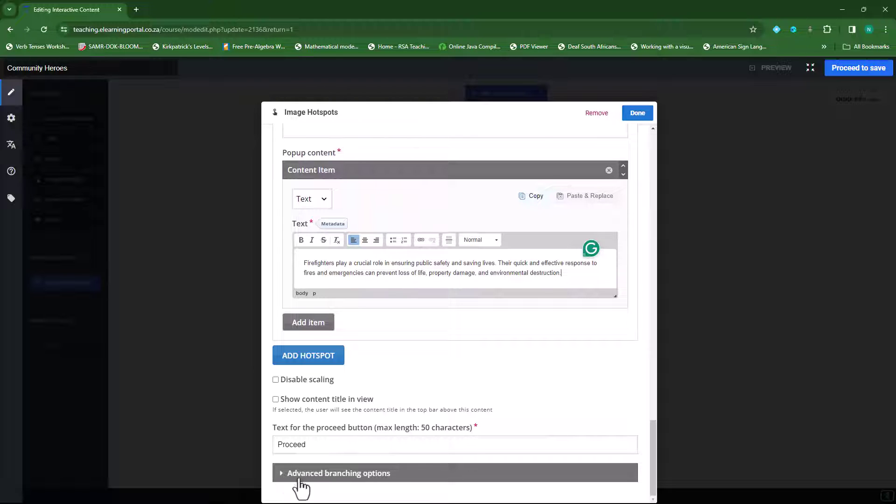
left_click(281, 472)
scroll(444, 393, "down", 3)
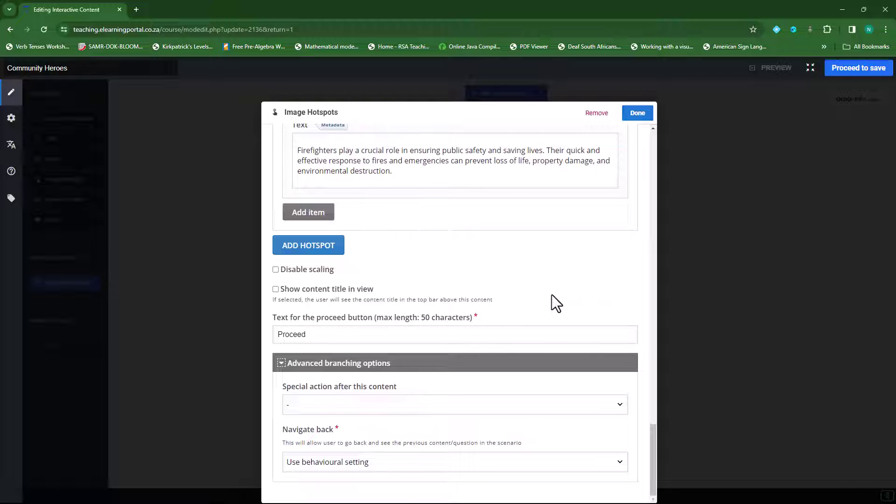
left_click(638, 113)
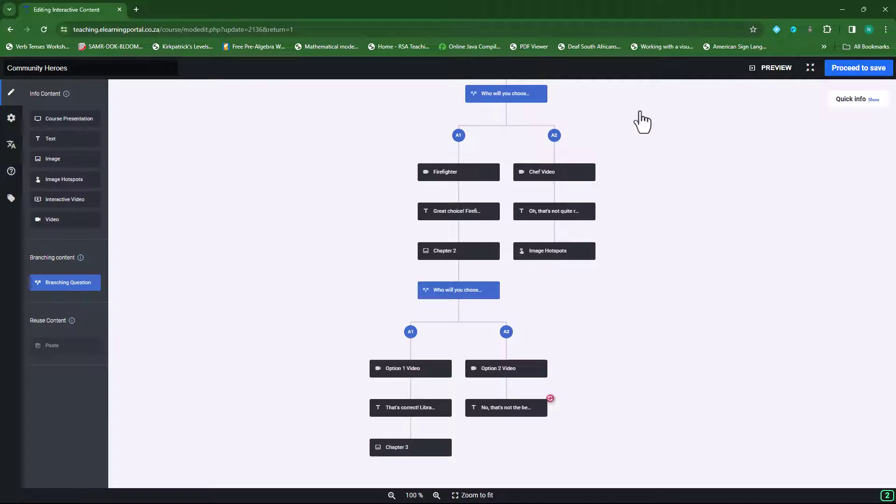
mouse_move(556, 263)
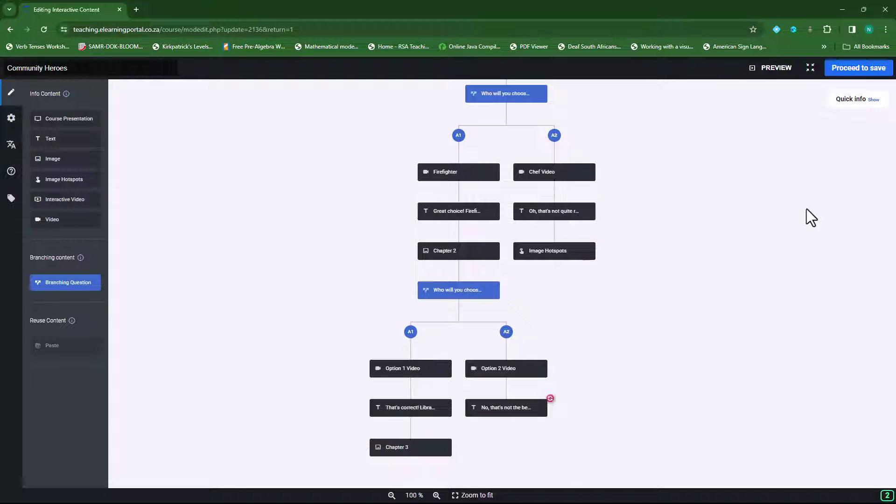
Preview the branching scenario from the beginning and advance through the introduction and Chapter 1 to the first branching question
left_click(776, 69)
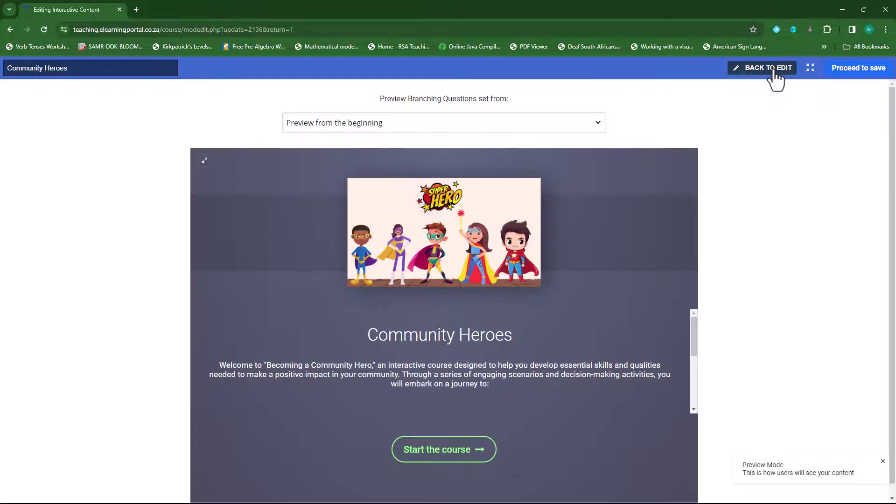
left_click(443, 461)
left_click(650, 168)
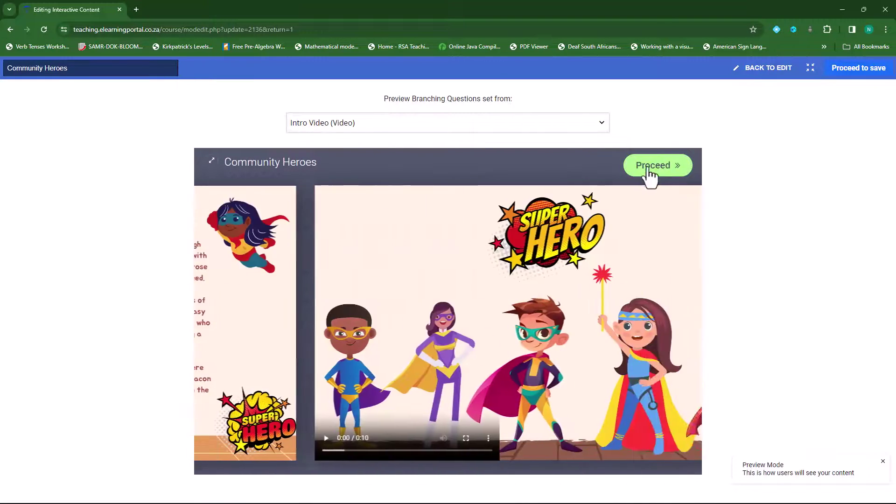
left_click(650, 169)
left_click(656, 168)
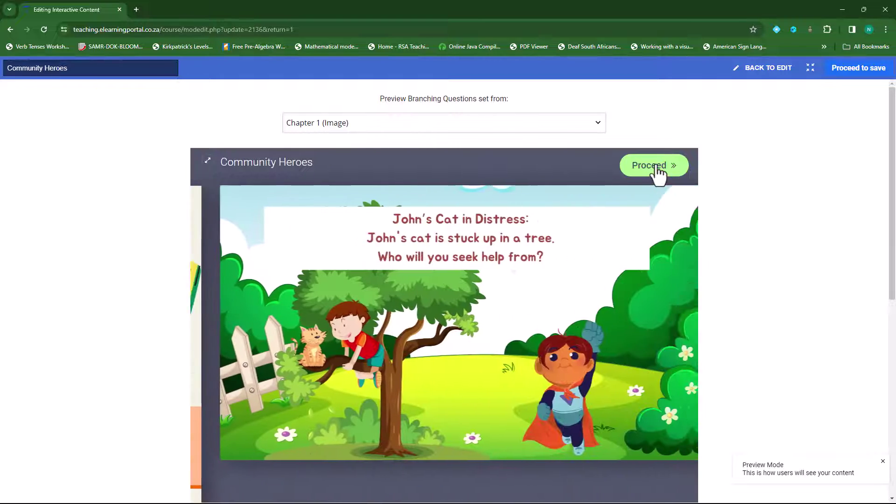
left_click(655, 168)
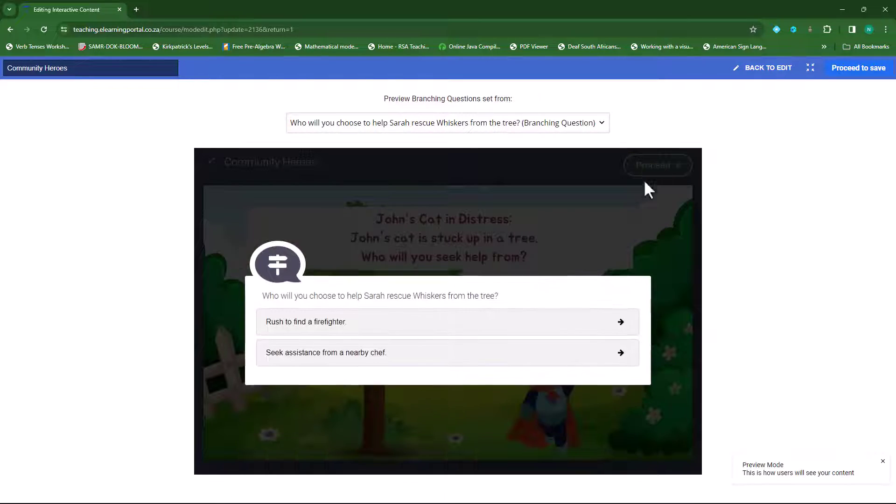
Follow the preview's firefighter answer and the librarian answer for the library question, proceeding through to Chapter 3
left_click(330, 322)
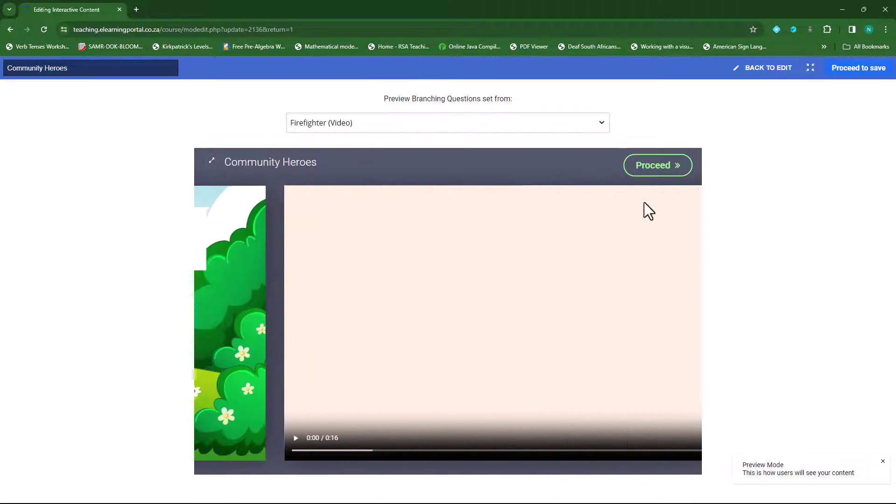
left_click(669, 173)
left_click(653, 168)
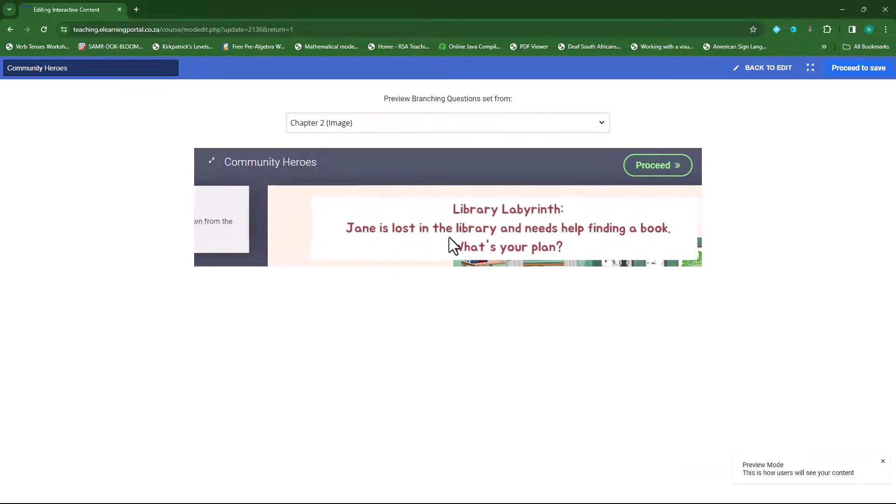
left_click(655, 168)
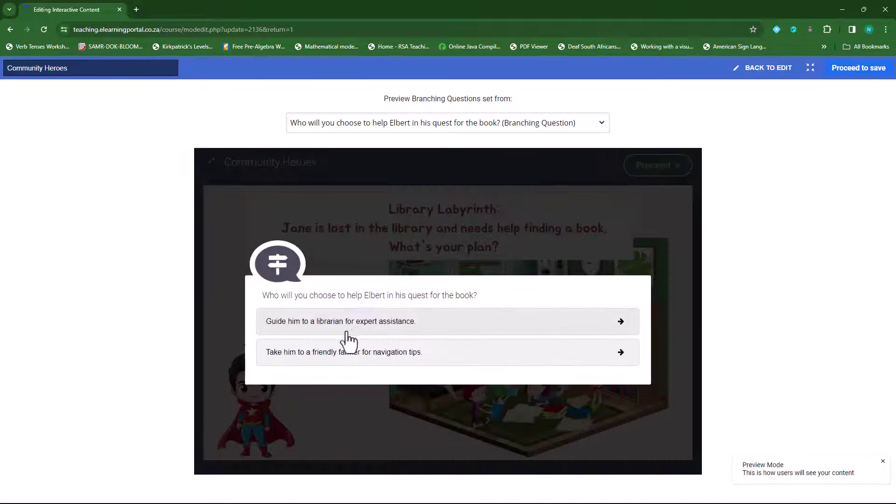
left_click(345, 337)
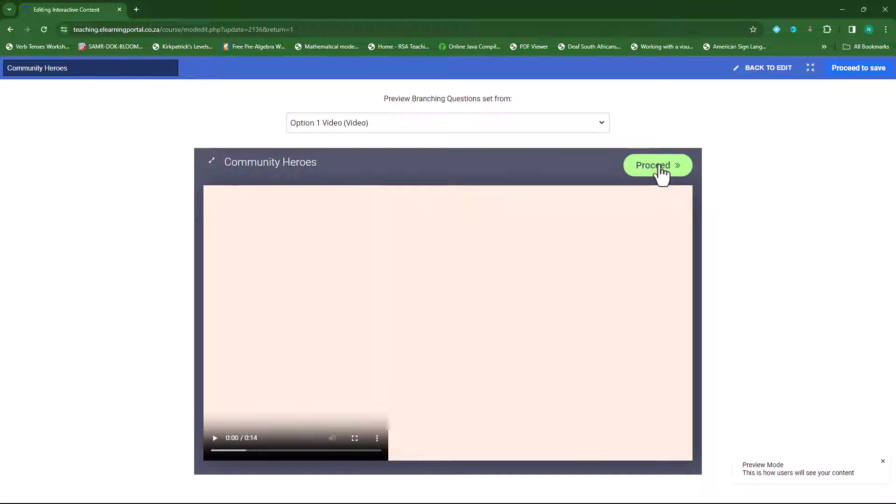
left_click(657, 167)
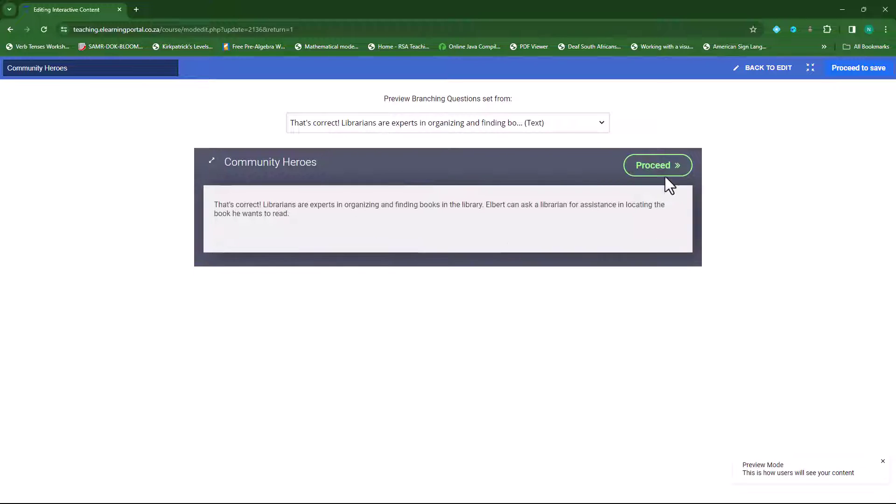
left_click(663, 169)
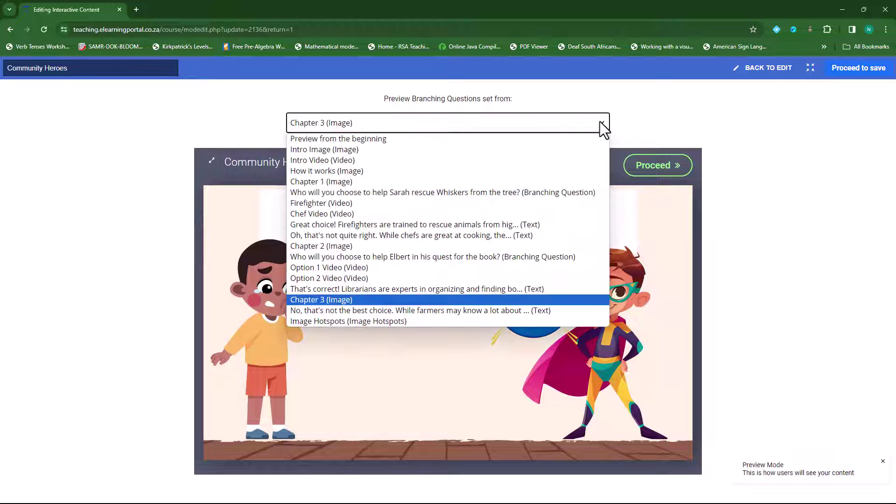
Restart the preview from Chapter 1 and follow the nearby chef answer through to the Image Hotspots activity
left_click(601, 122)
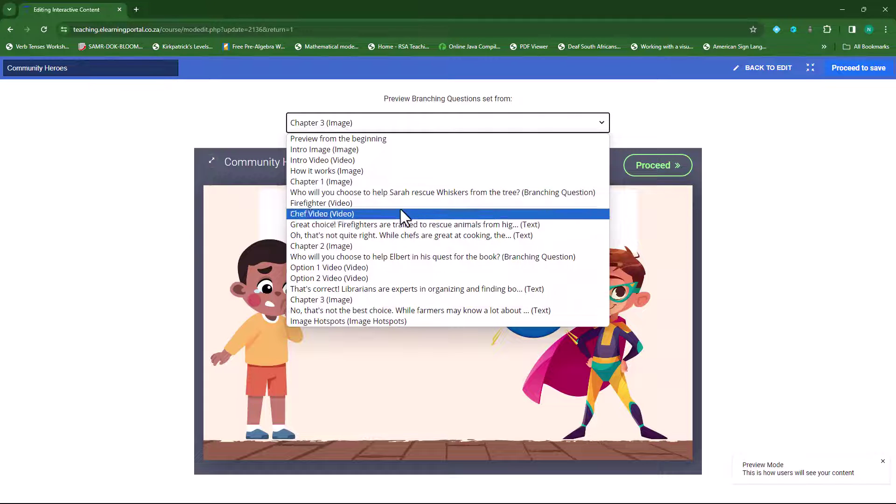
left_click(343, 183)
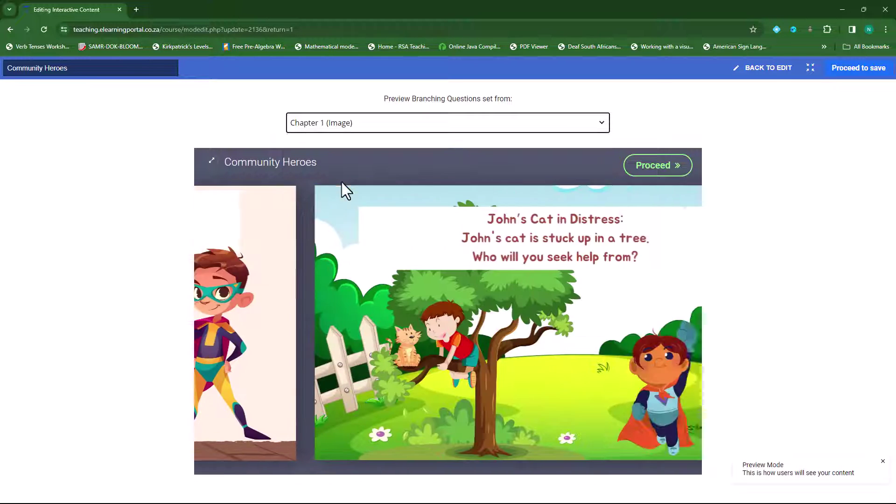
left_click(655, 169)
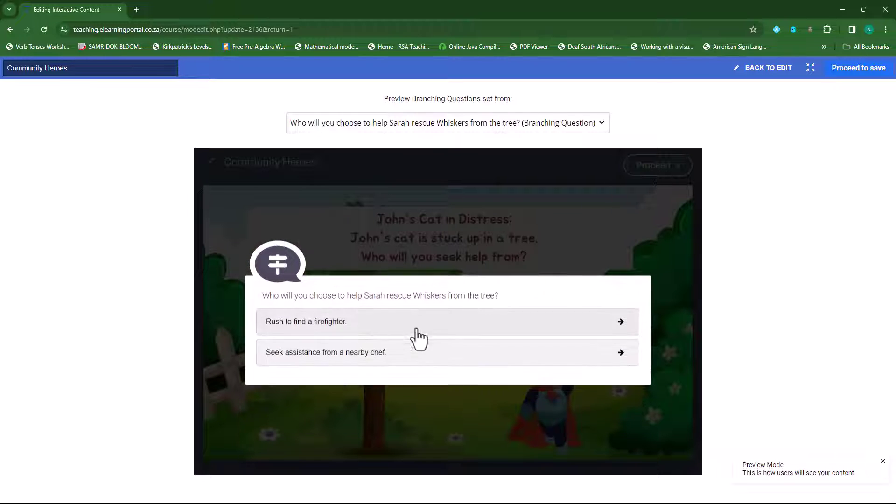
left_click(388, 365)
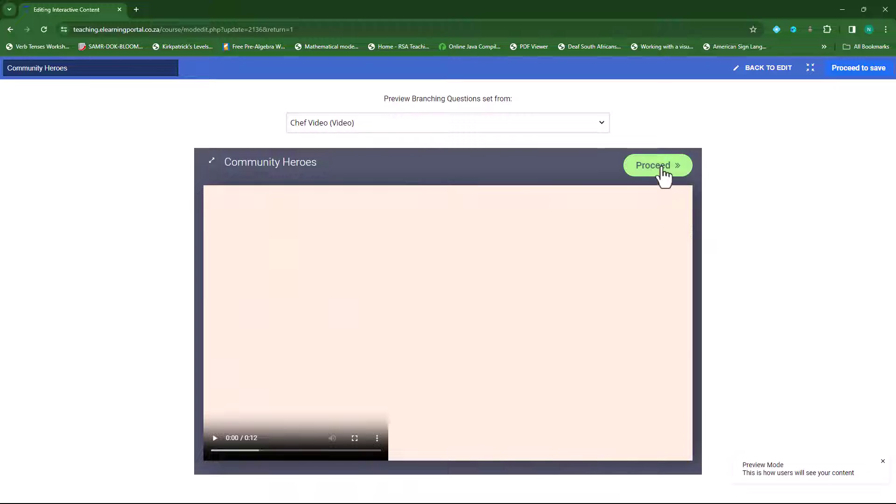
left_click(663, 173)
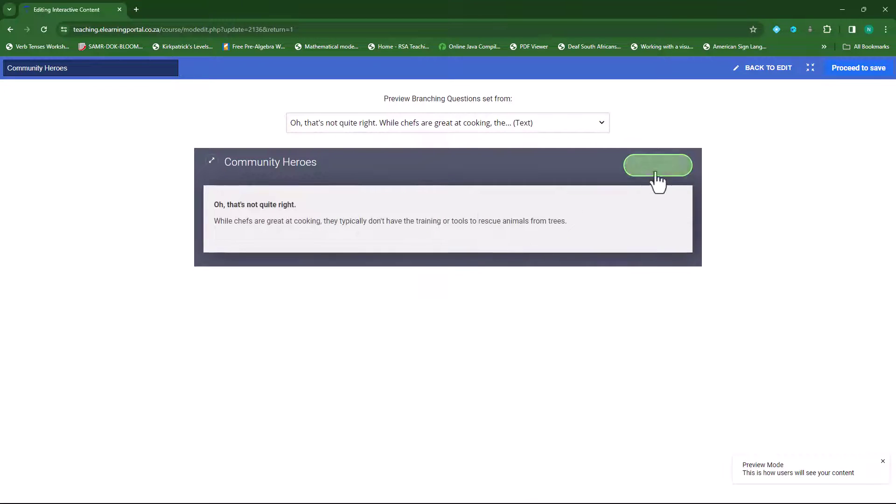
left_click(662, 175)
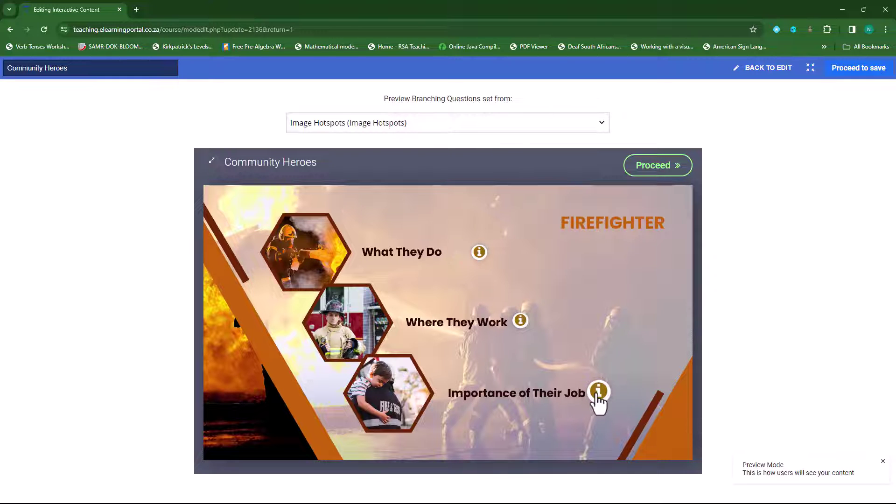
Check the popups of all three firefighter hotspots in the preview, closing each one, and return to editing
left_click(480, 253)
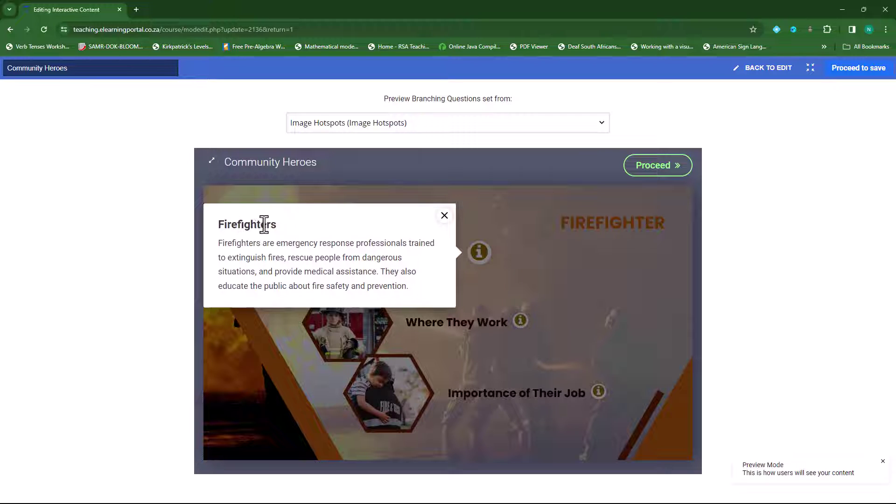
left_click(445, 216)
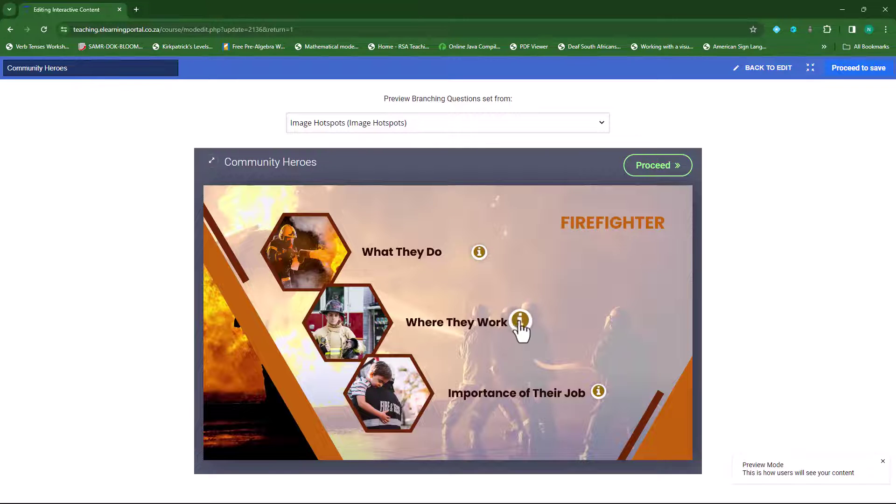
left_click(520, 321)
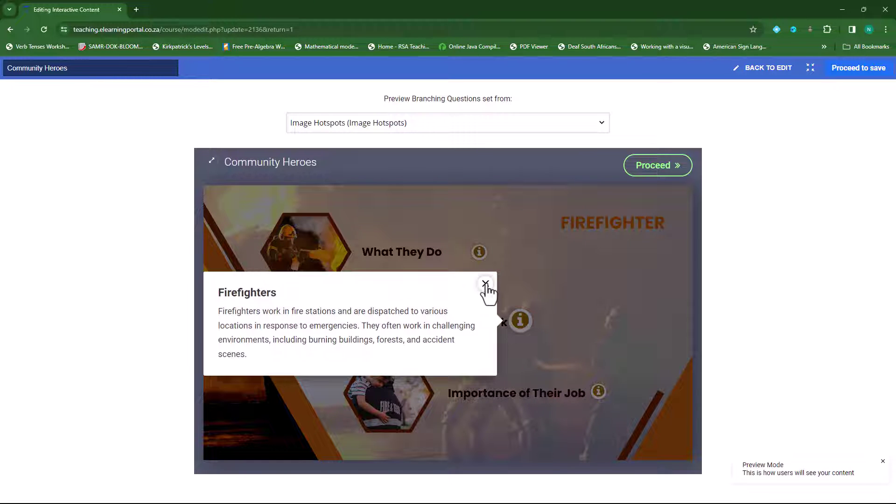
left_click(486, 284)
left_click(599, 392)
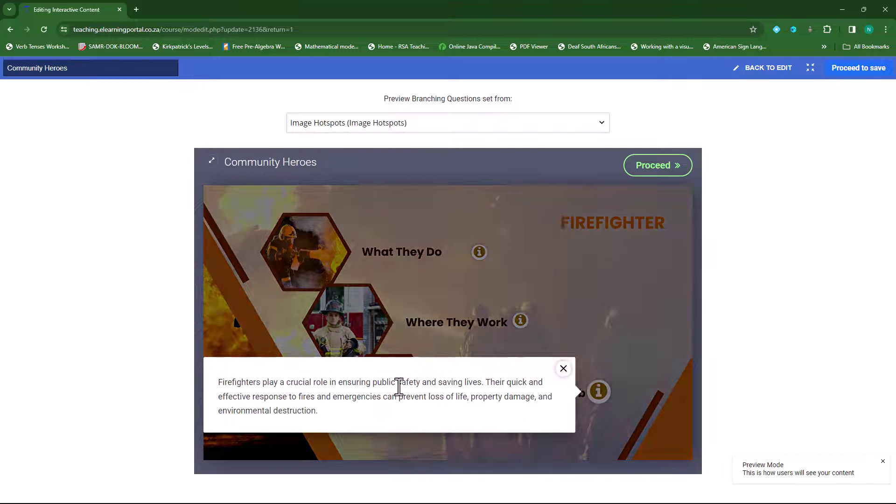
left_click(563, 369)
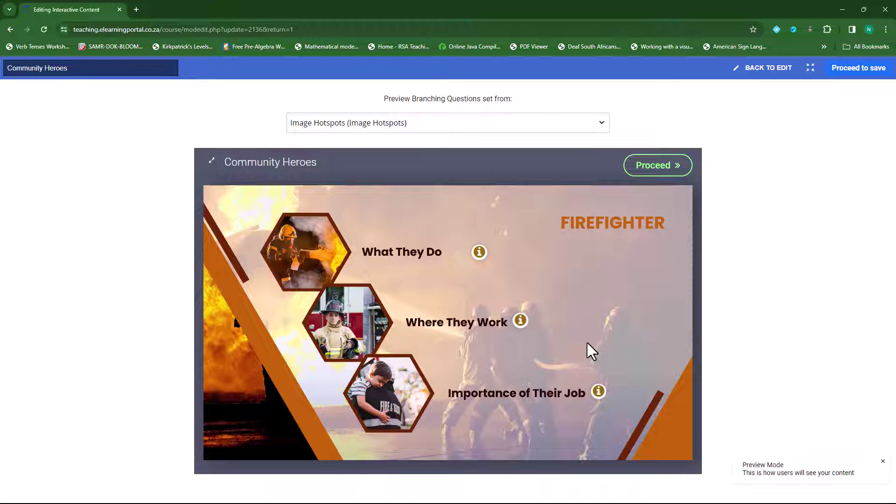
left_click(763, 73)
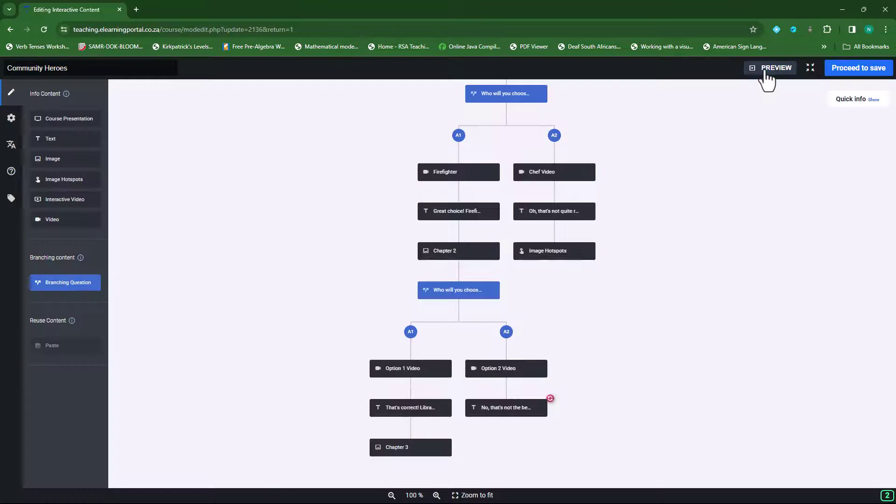
Reopen the Image Hotspots content for editing and change the first hotspot's popup header to "What They Do"
left_click(588, 251)
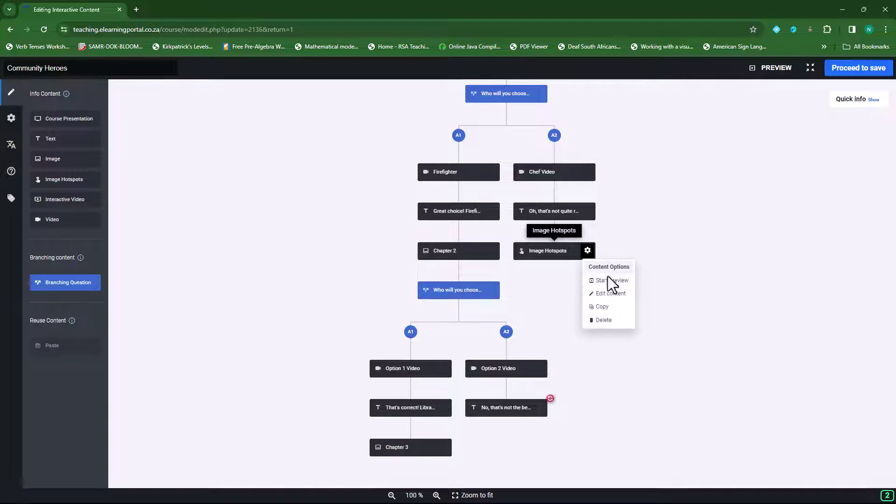
left_click(610, 293)
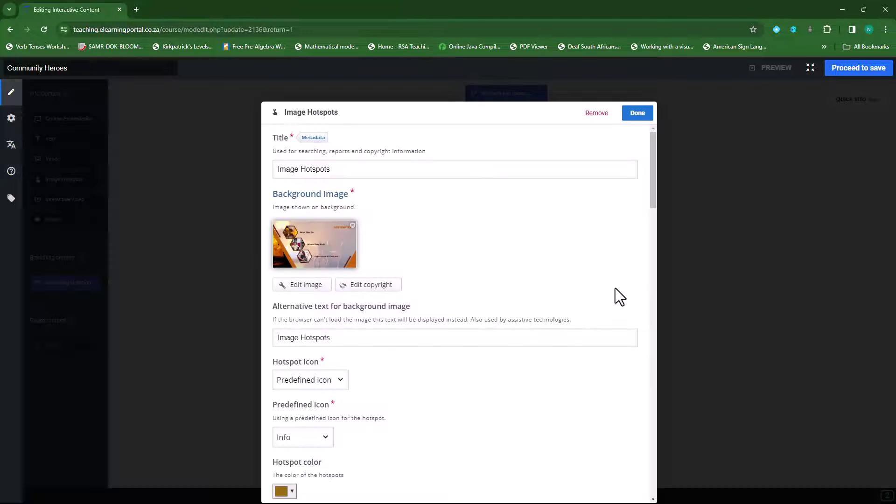
scroll(475, 307, "down", 10)
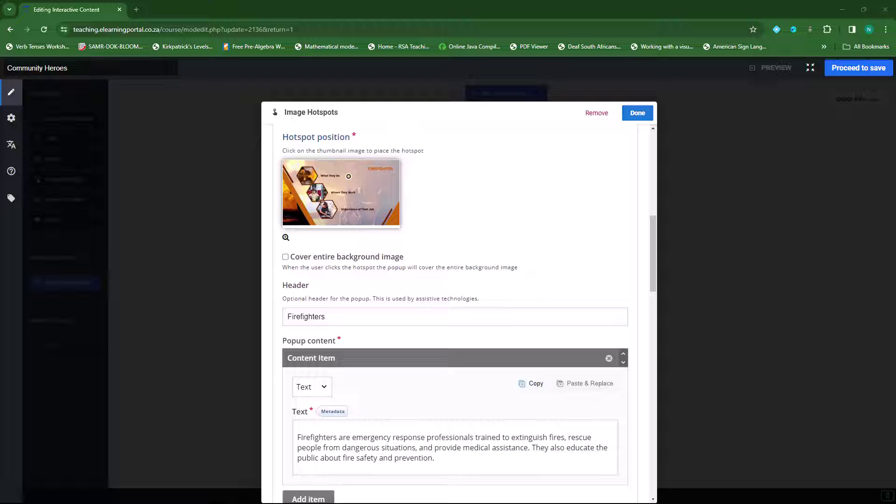
left_click_drag(344, 316, 277, 318)
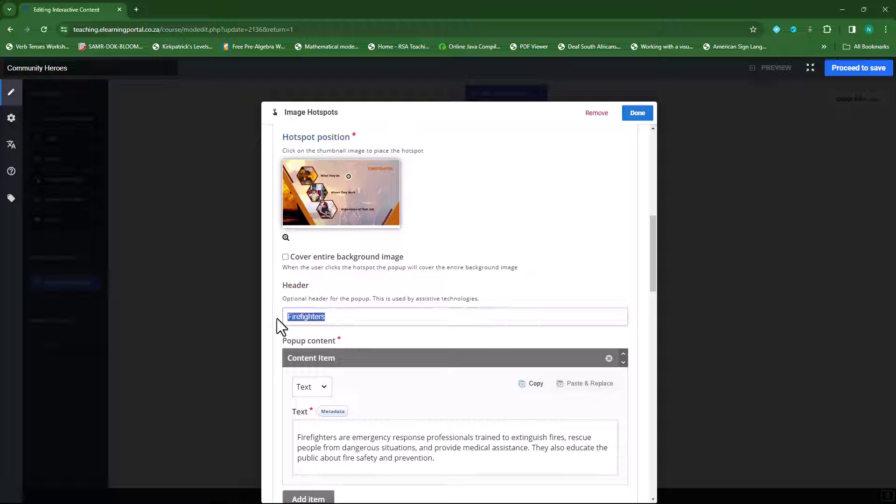
type("What They Do")
Replace the second hotspot's popup header with "Where They Work"
scroll(399, 312, "down", 5)
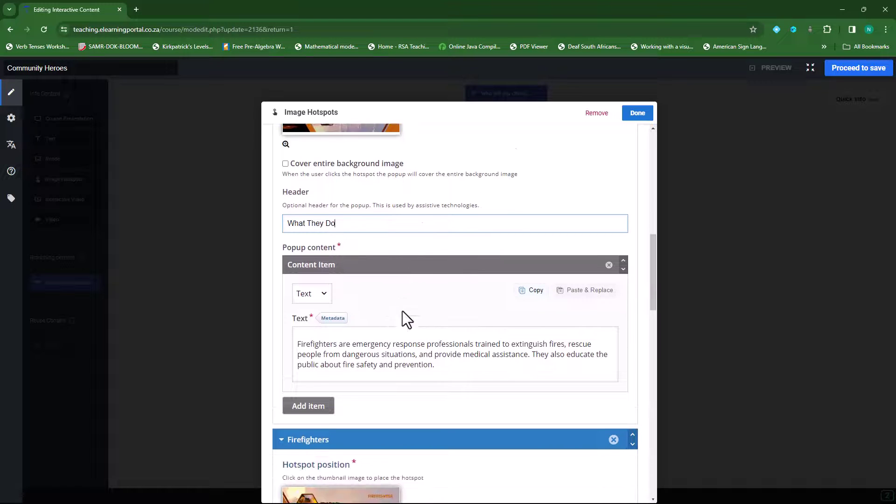
scroll(406, 319, "down", 2)
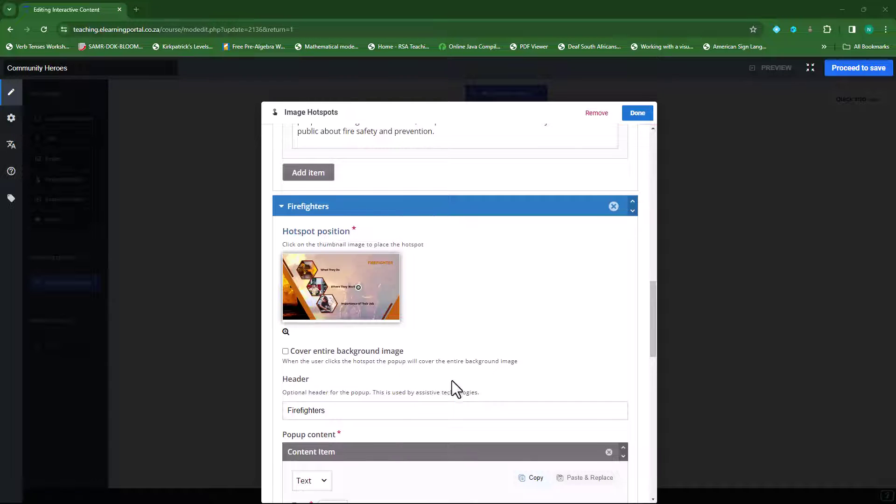
left_click_drag(336, 412, 287, 413)
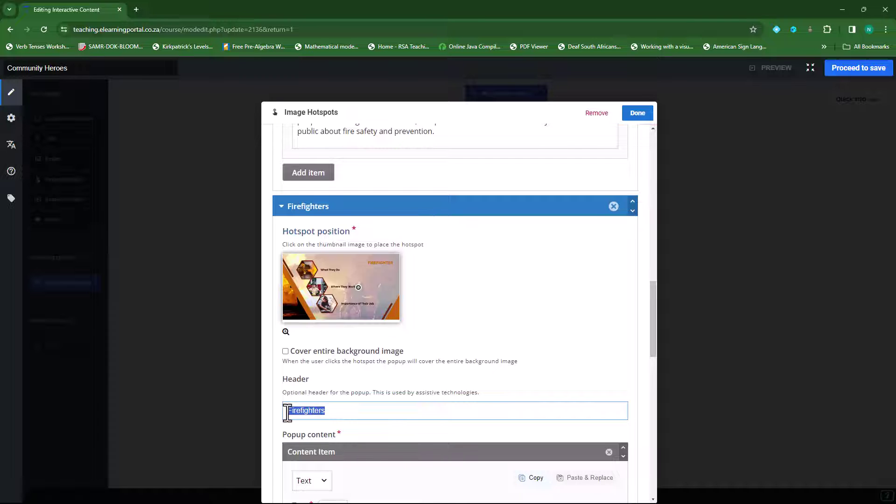
type("Where They Work")
Give the third hotspot the popup header "Importance of Their Job" and finish editing the Image Hotspots content
scroll(400, 388, "down", 5)
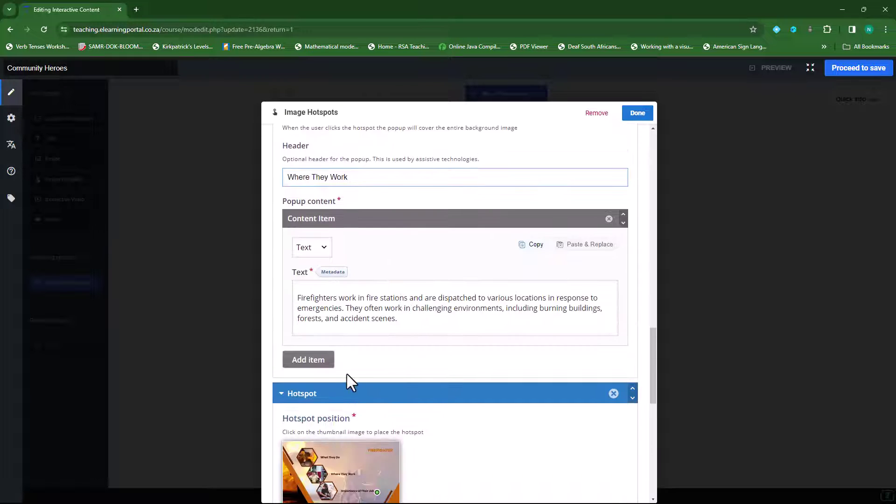
scroll(346, 374, "down", 2)
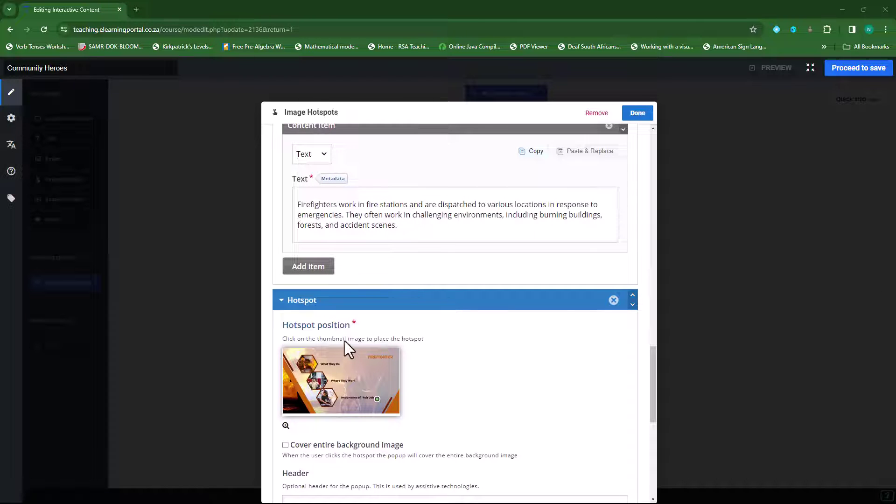
scroll(403, 387, "down", 3)
left_click(341, 366)
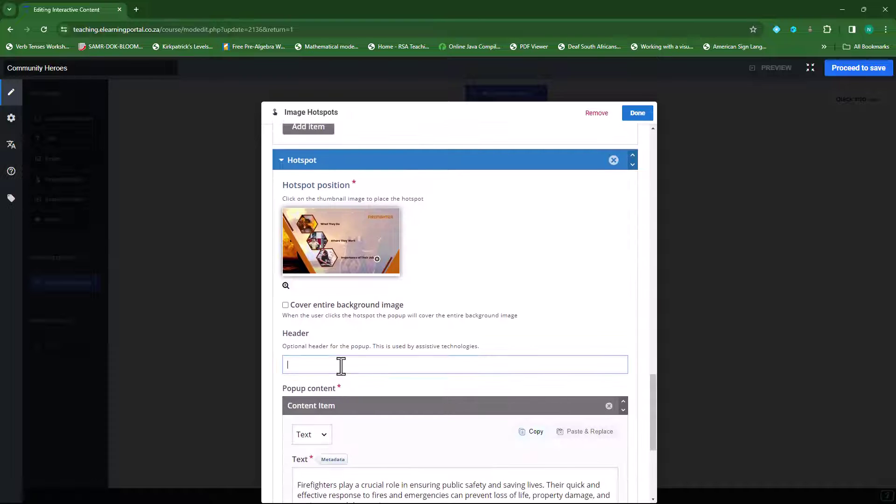
type("Importance of Their Job")
left_click(637, 114)
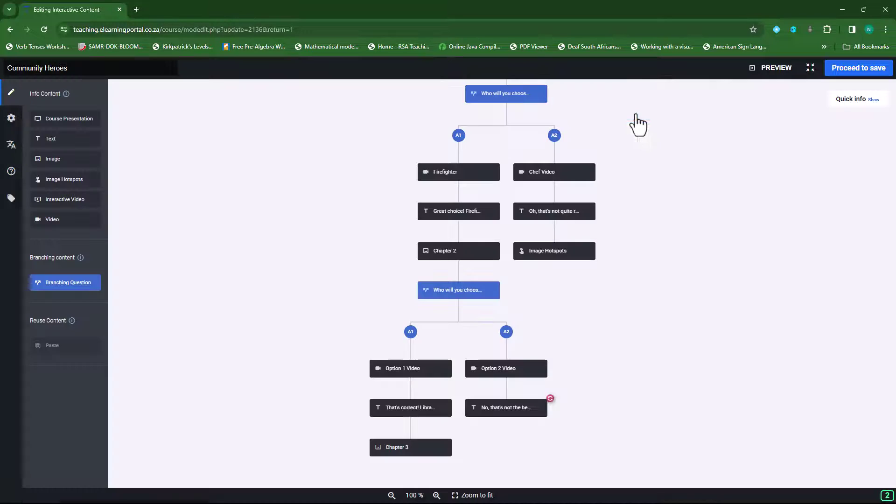
Preview the scenario, jump to Chapter 1, answer with the nearby chef and proceed past its video and feedback to the firefighter hotspots
left_click(771, 74)
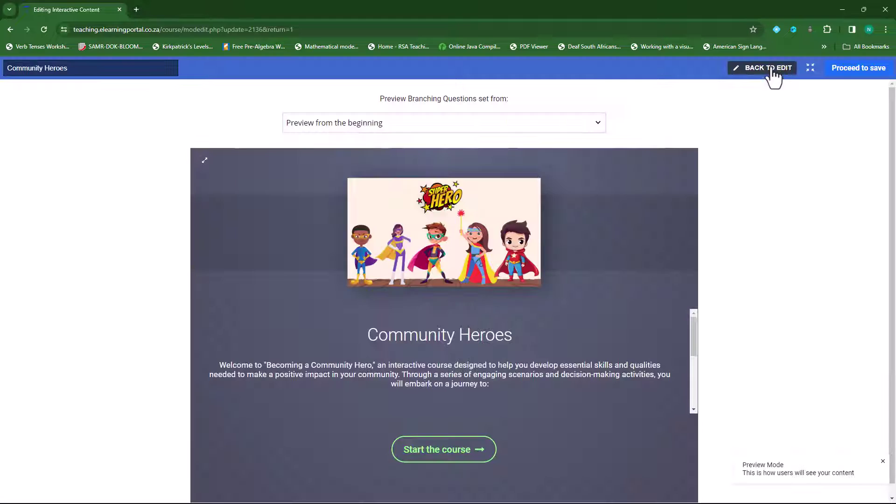
left_click(426, 449)
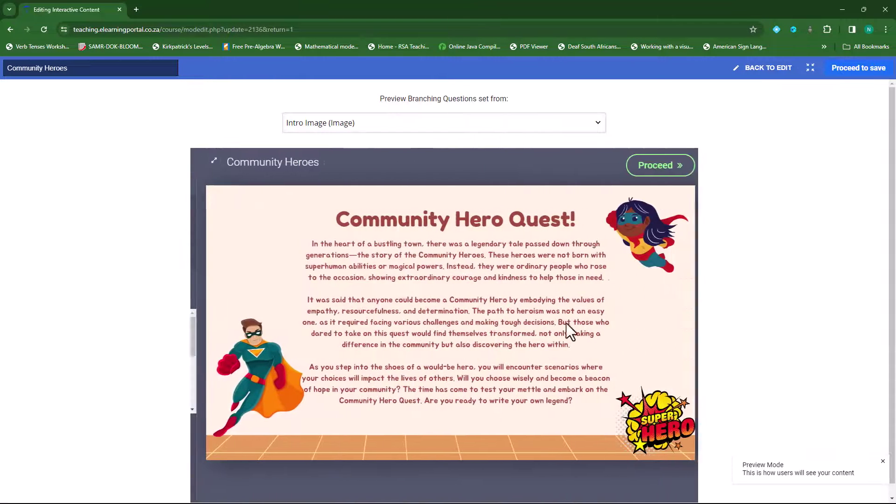
left_click(652, 171)
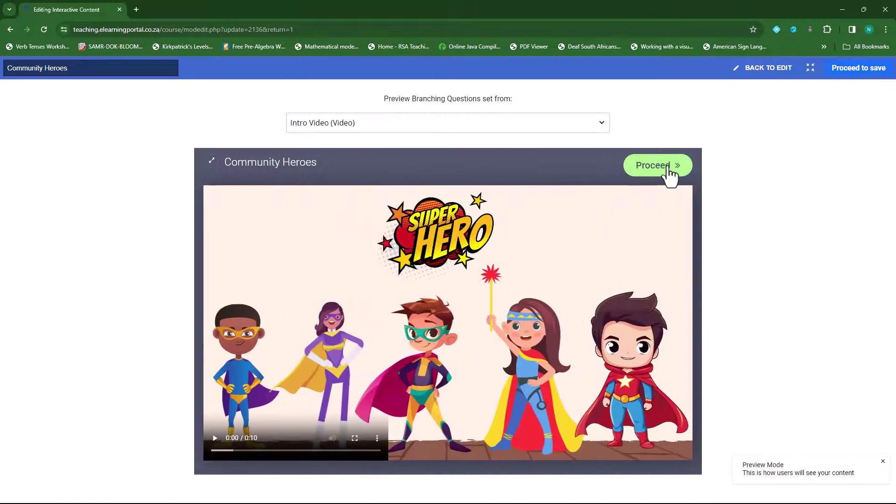
left_click(601, 130)
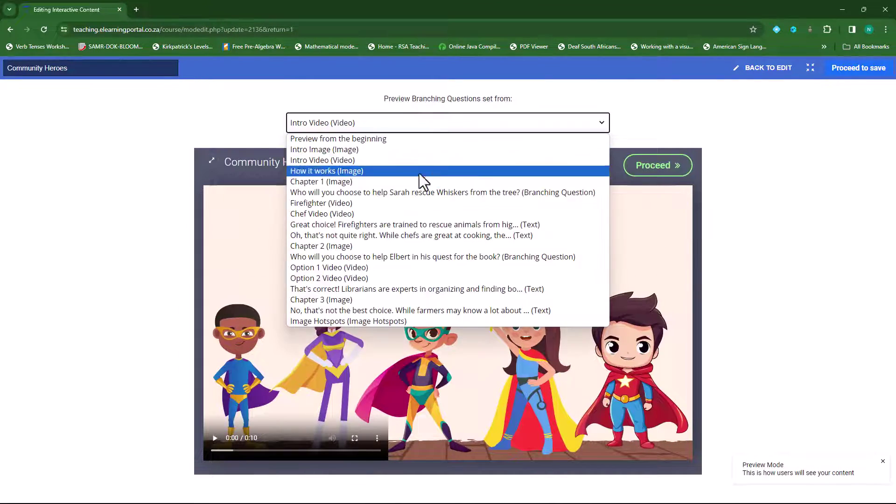
left_click(357, 182)
left_click(655, 169)
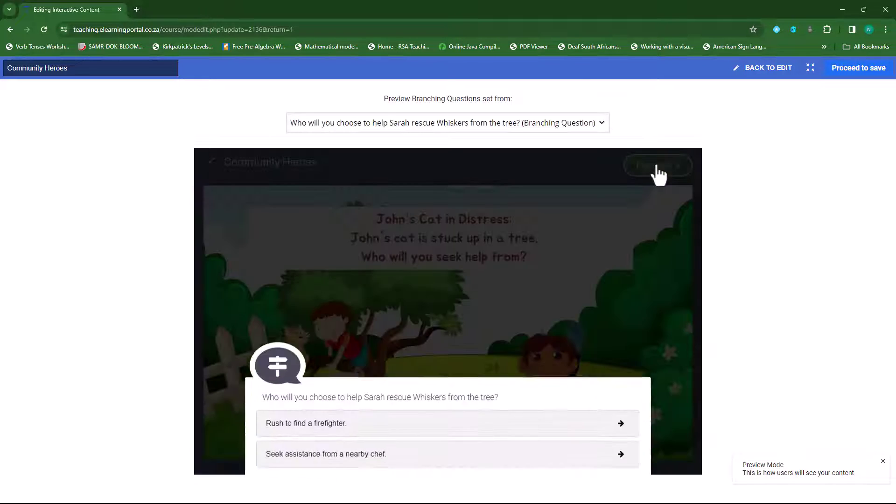
left_click(337, 354)
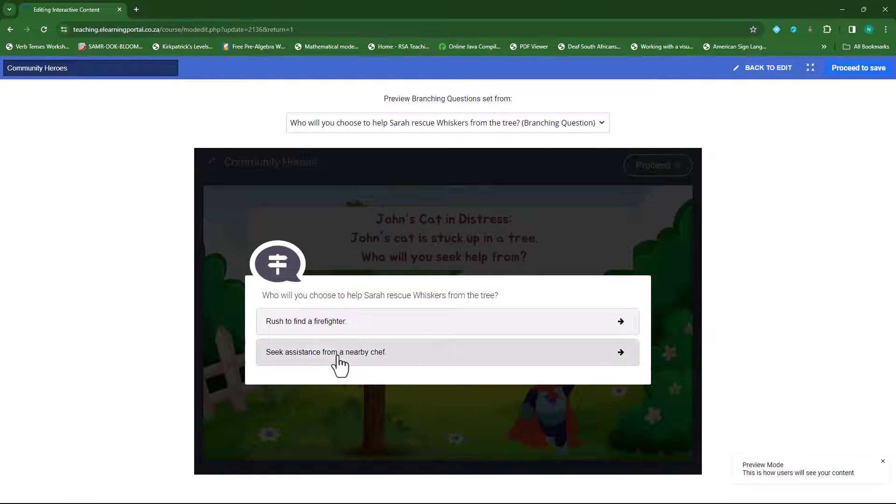
left_click(667, 170)
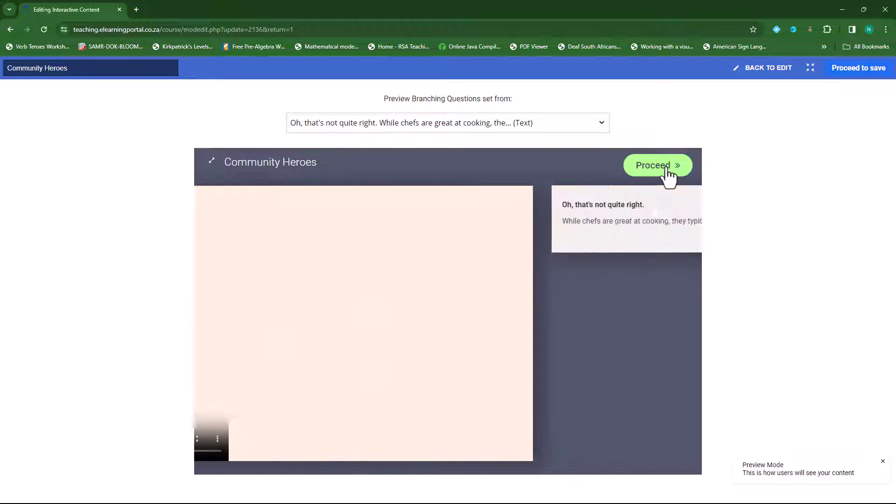
left_click(664, 172)
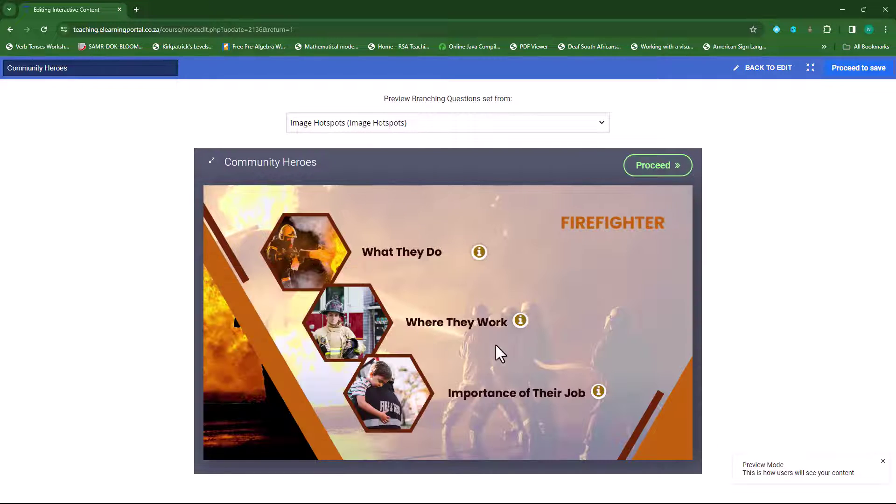
Check the headers and text of the three firefighter hotspot popups, proceed to the end screen and return to editing
left_click(480, 253)
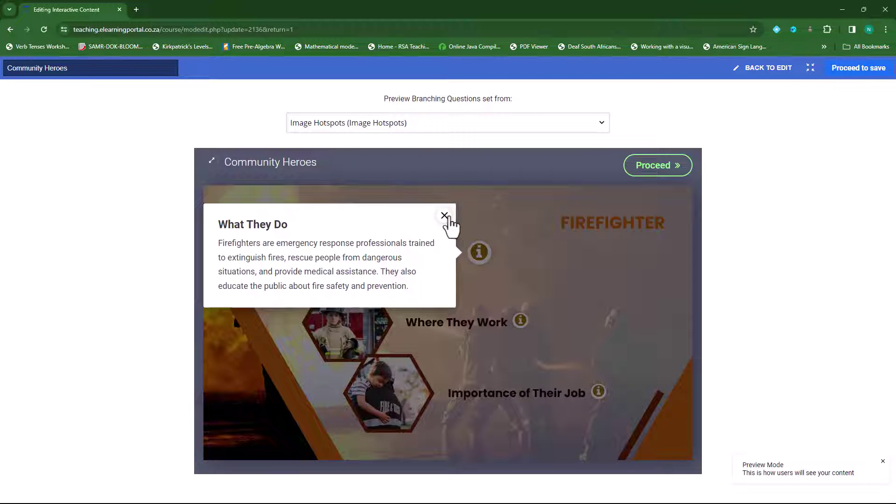
left_click(444, 215)
left_click(521, 322)
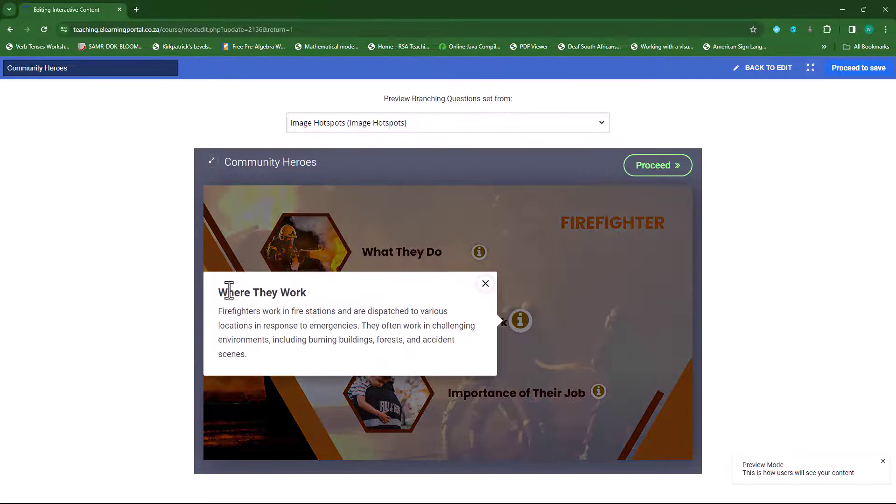
left_click(486, 284)
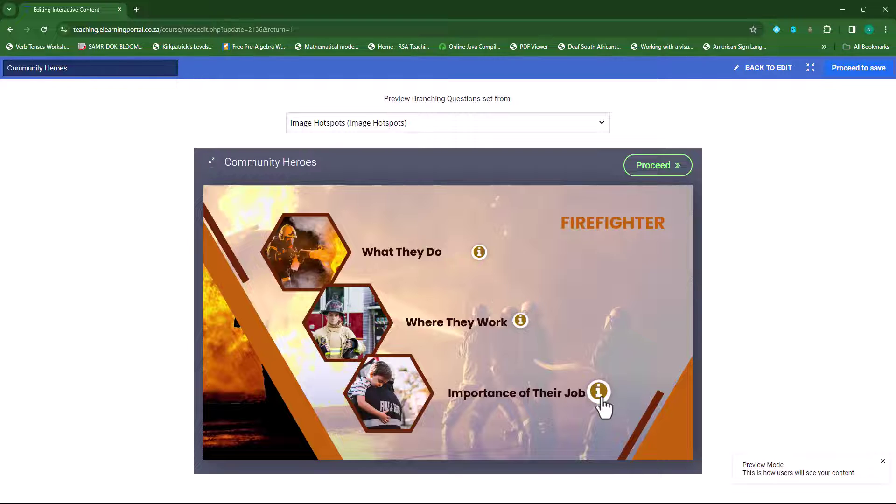
left_click(599, 393)
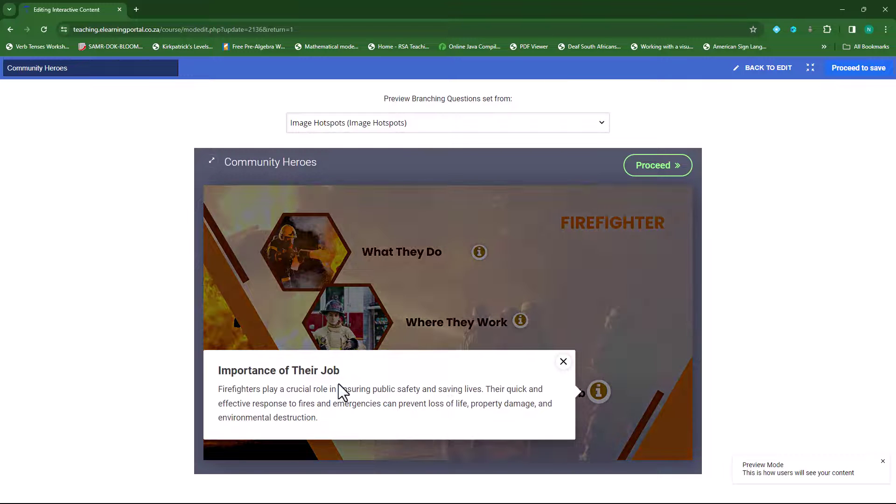
left_click(563, 362)
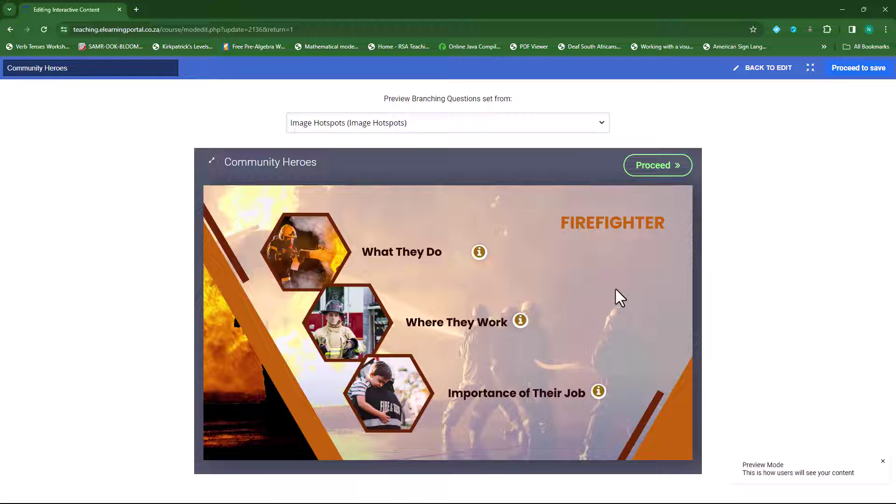
left_click(663, 167)
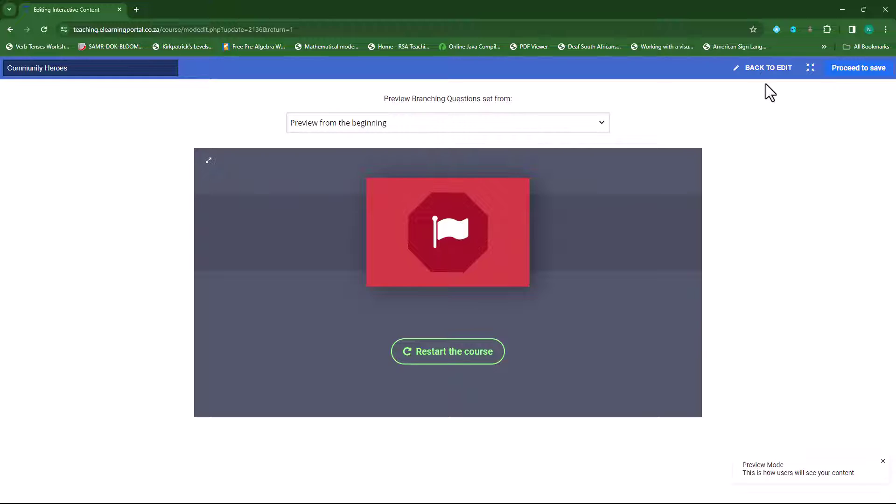
left_click(762, 70)
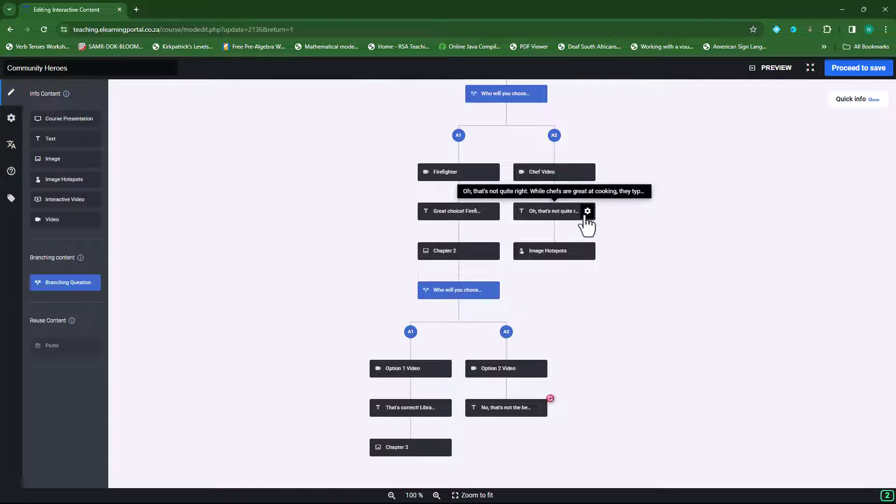
Inspect the advanced branching options of the chef feedback text and close its editor
left_click(588, 214)
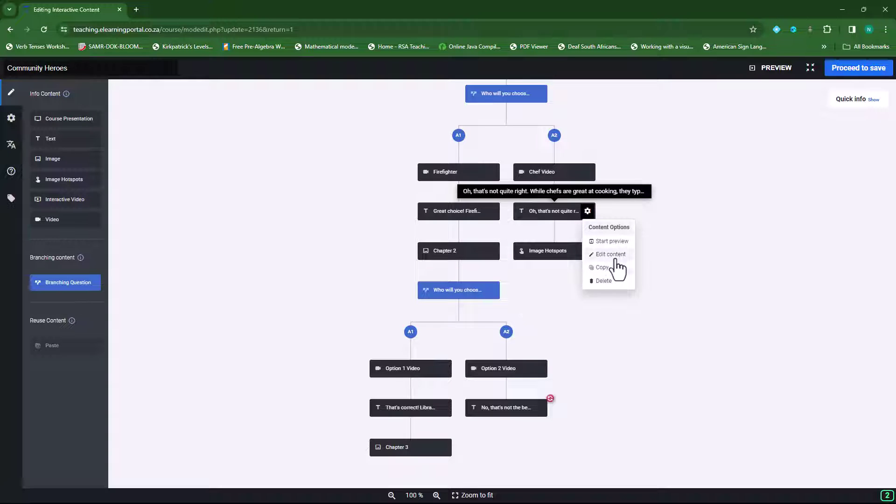
left_click(615, 260)
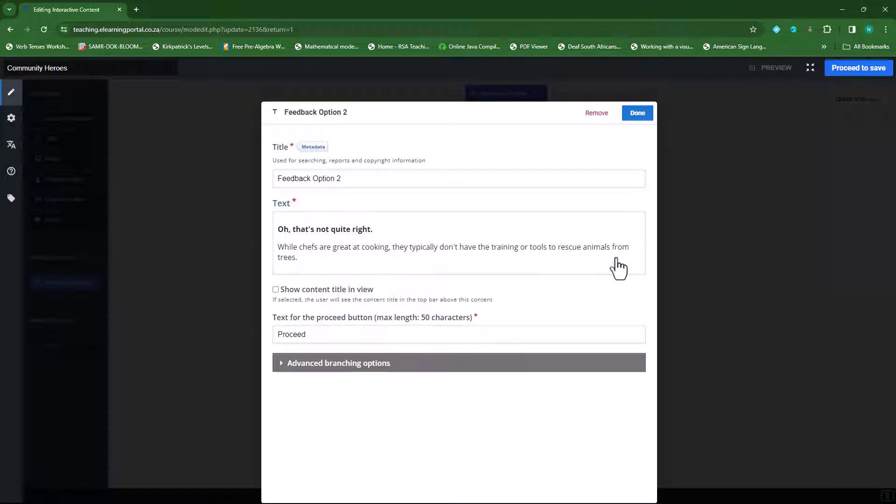
left_click(281, 365)
scroll(366, 373, "down", 2)
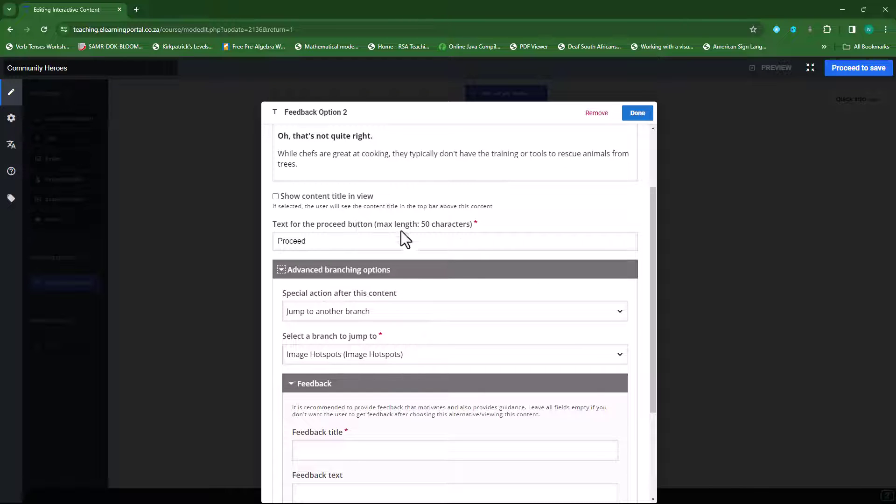
left_click(637, 114)
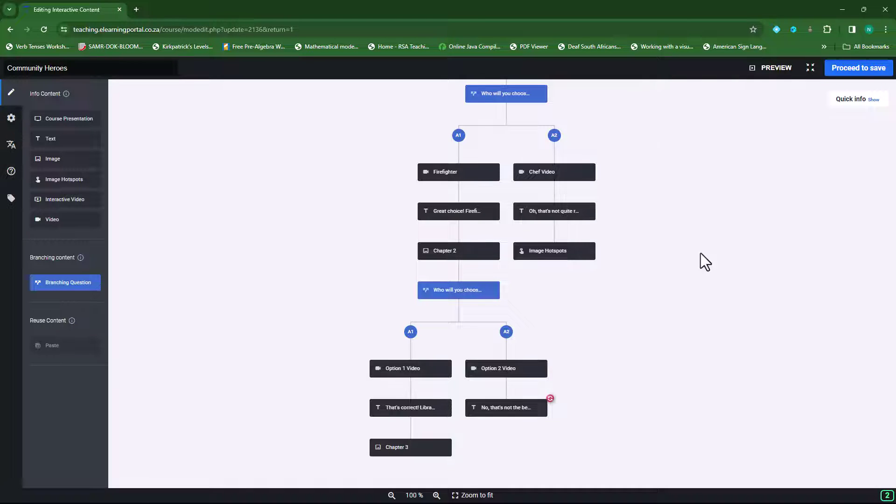
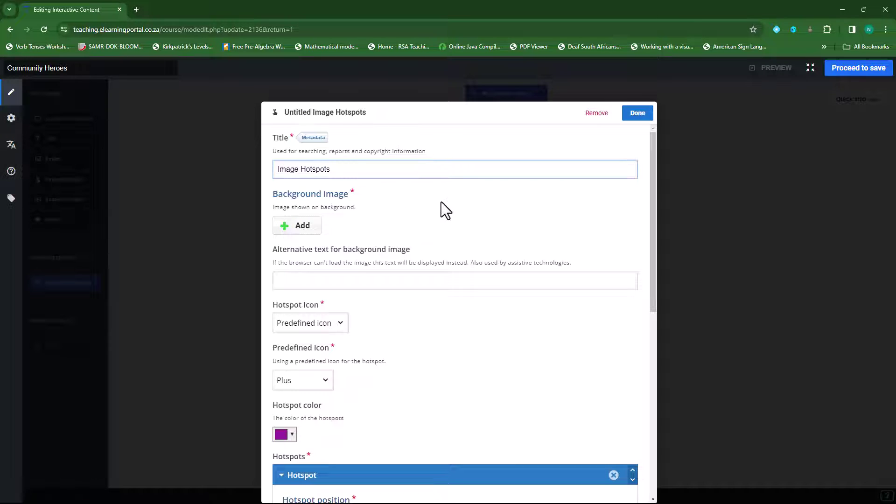
Add the chef picture from the Image Hotspot folder as the background image of the new Image Hotspots content
left_click(303, 228)
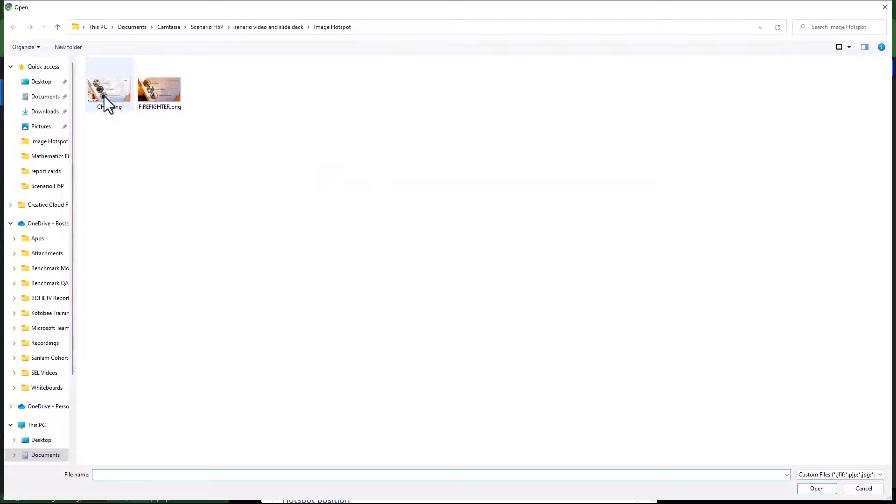
left_click(105, 96)
left_click(817, 489)
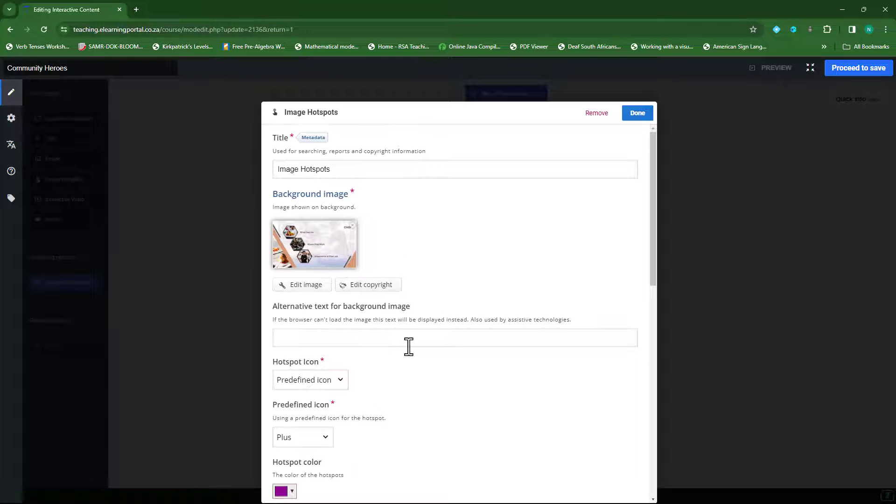
Copy the title "Image Hotspots" into the background image's alternative text
scroll(409, 342, "down", 2)
scroll(427, 350, "up", 2)
left_click(296, 170)
left_click_drag(337, 171, 277, 169)
key("ctrl+c")
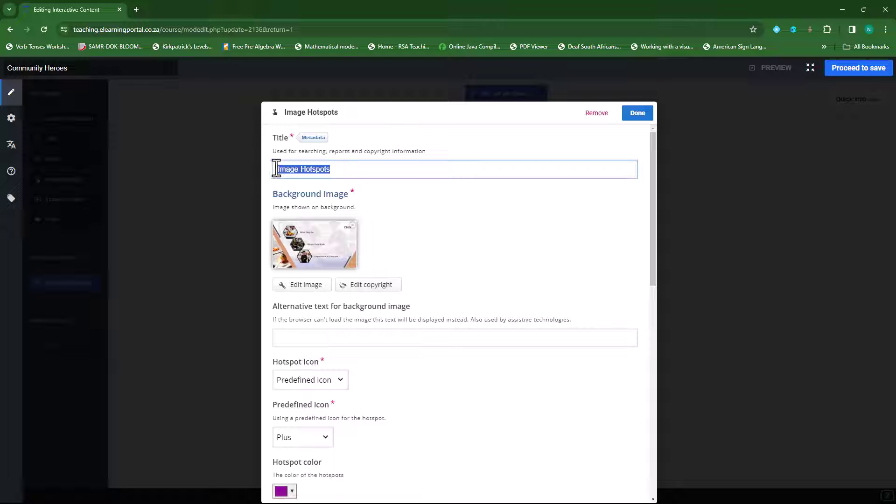
left_click(353, 337)
key("ctrl+v")
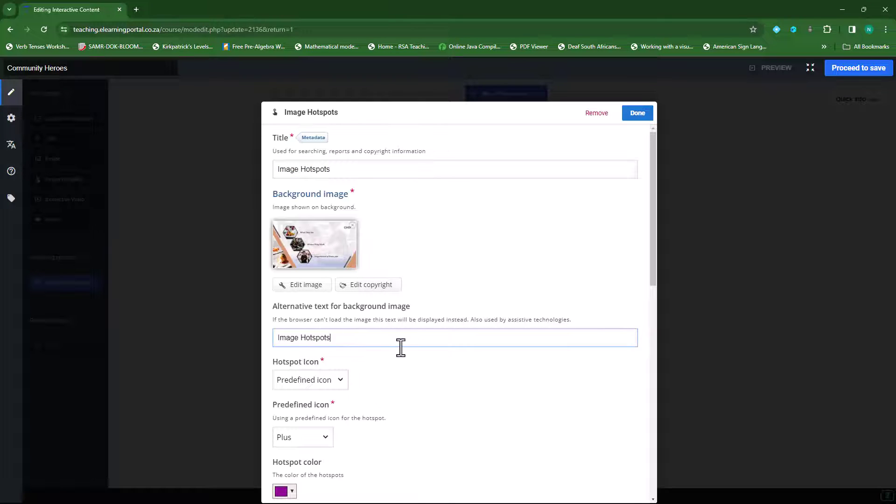
Set the predefined hotspot icon to Info and the hotspot color to golden yellow
scroll(400, 348, "down", 3)
left_click(324, 301)
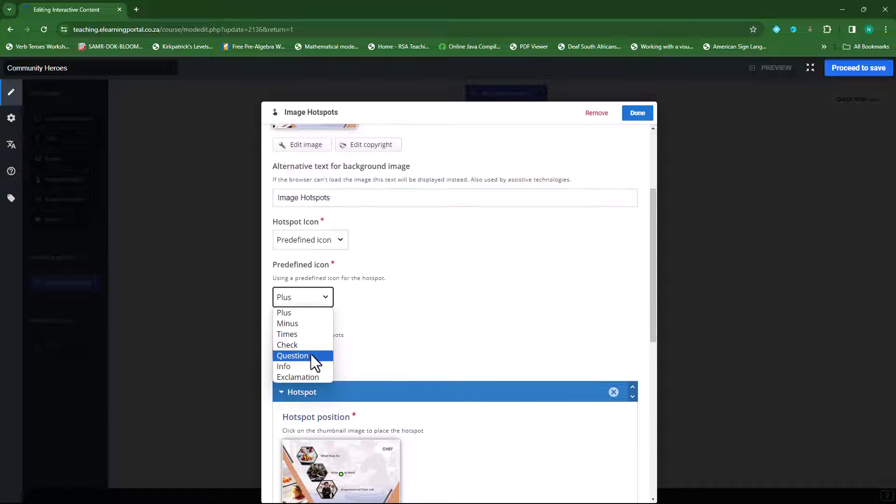
left_click(309, 364)
scroll(387, 324, "down", 2)
scroll(387, 323, "down", 1)
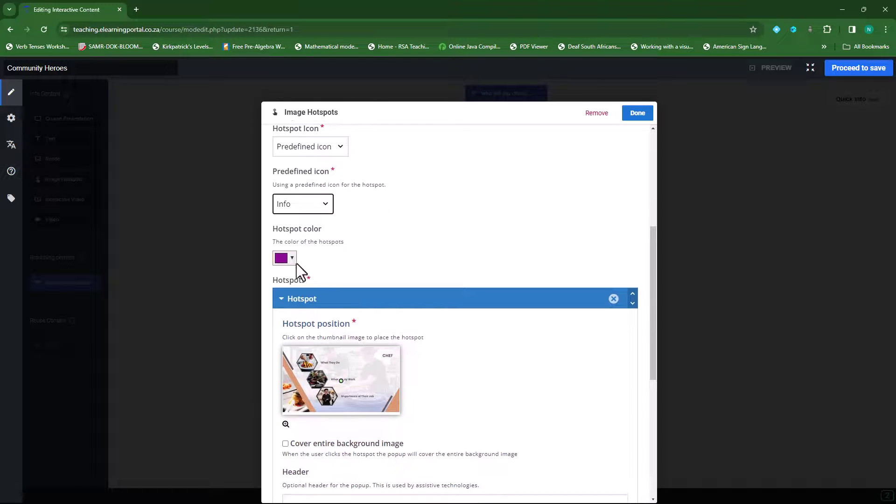
left_click(291, 258)
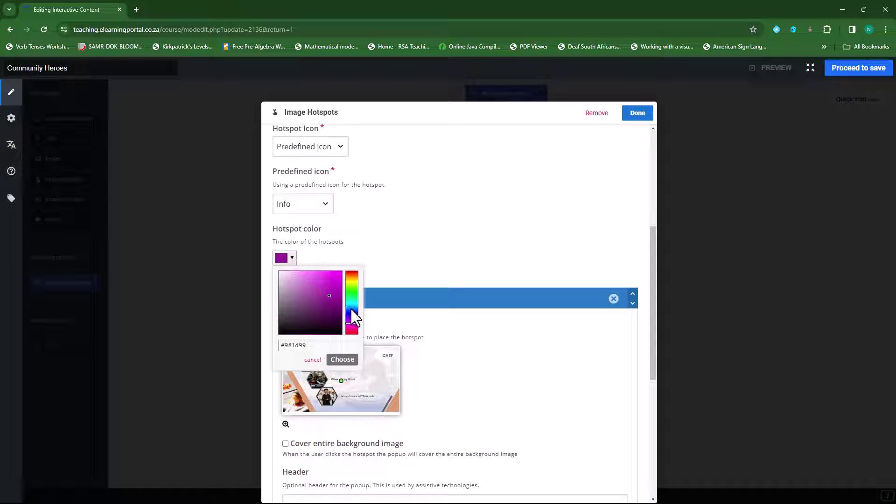
left_click(353, 279)
left_click(336, 277)
left_click(407, 230)
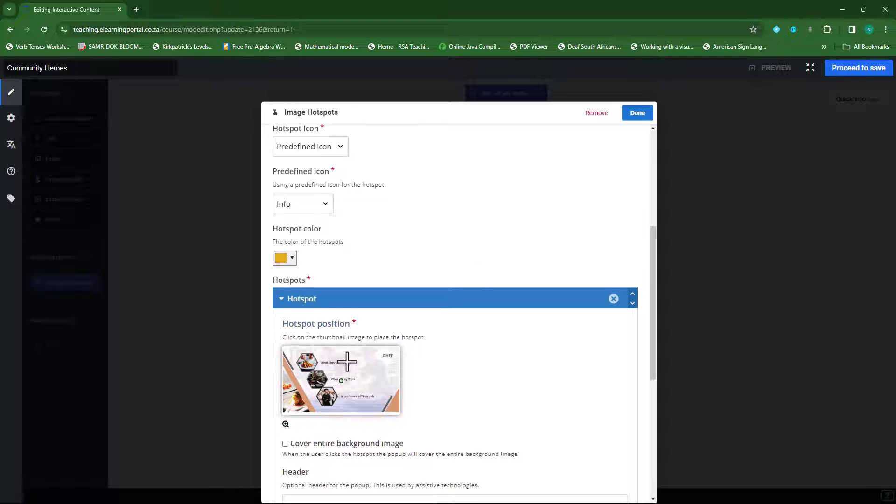
Enlarge the chef thumbnail, place the first hotspot just after the "What They Do" label and shrink the thumbnail again
scroll(374, 340, "down", 3)
left_click(285, 285)
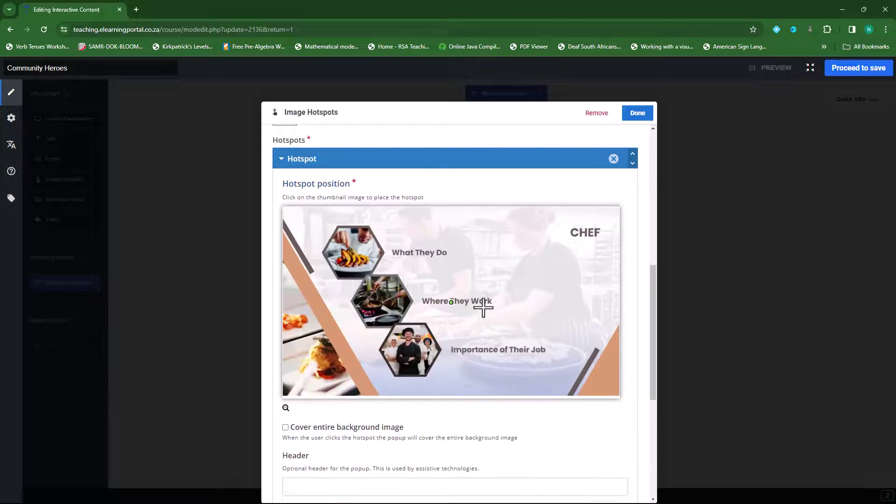
left_click(458, 253)
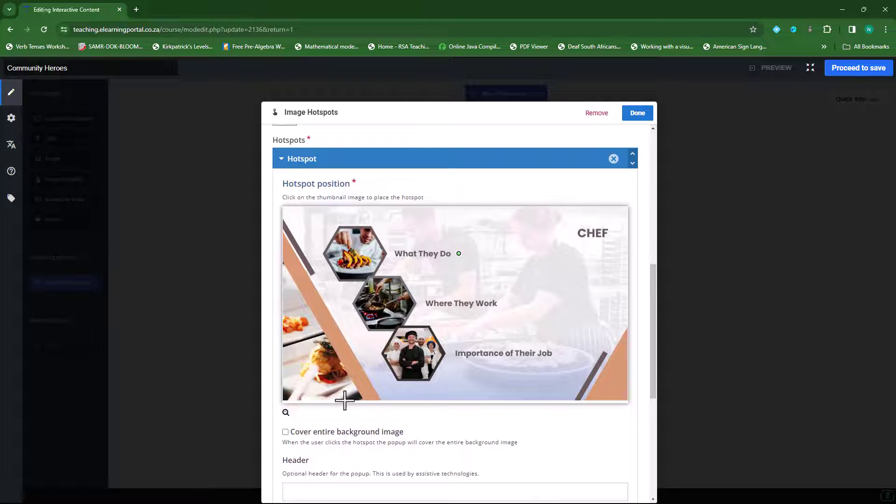
left_click(285, 413)
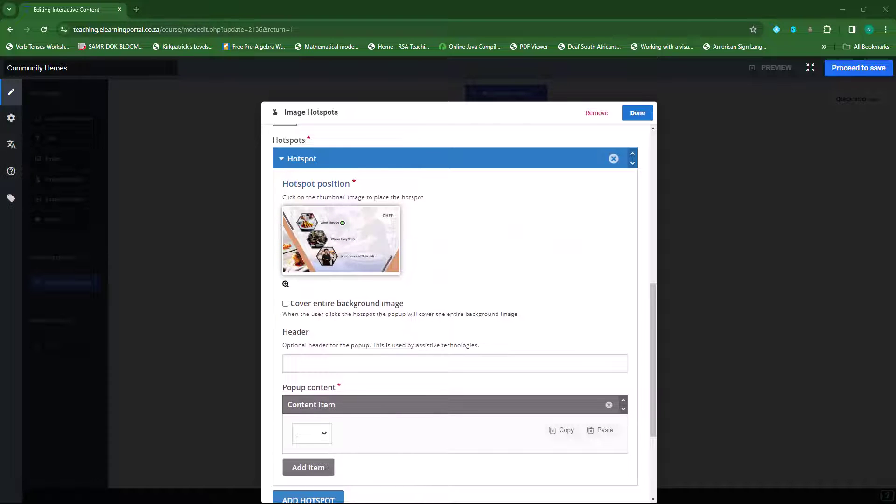
Make the first hotspot's popup content Text and insert the paragraph beginning "Chefs are culinary professionals responsible for preparing, cooking, and presenting food."
scroll(346, 373, "down", 2)
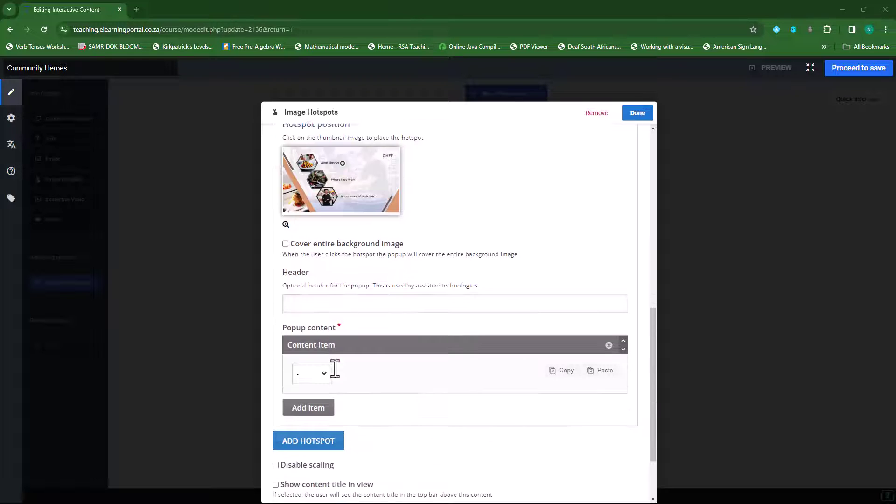
left_click(324, 341)
left_click(315, 365)
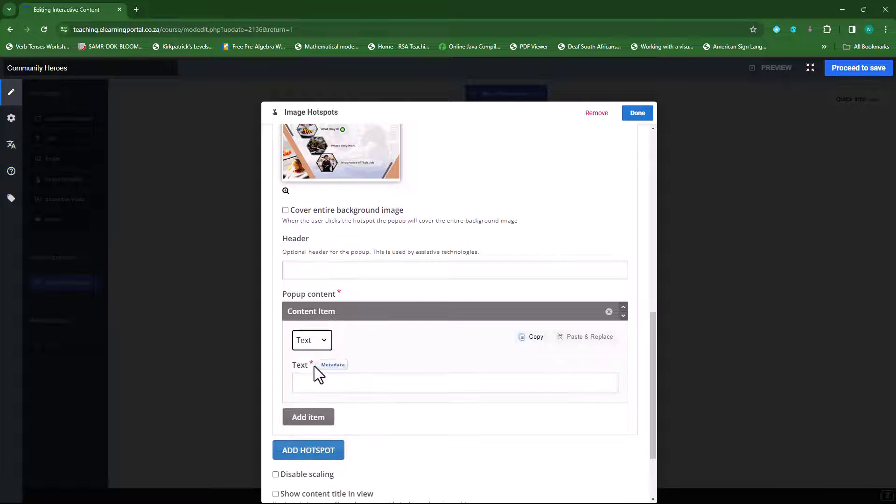
left_click(356, 386)
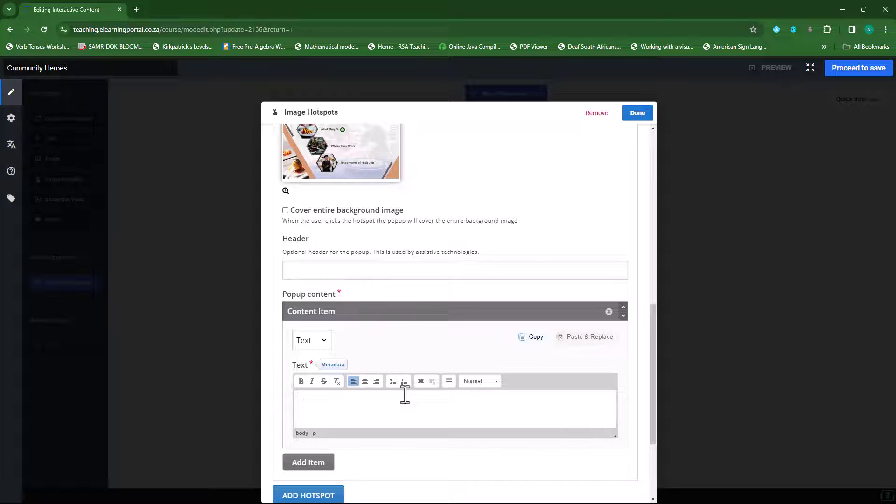
type("Chefs are culinary professionals responsible for preparing, cooking, and presenting food. They create menus, oversee kitchen operations, and ensure food quality and safety standards are met. Chefs may specialize in specific cuisines or types of food preparation.")
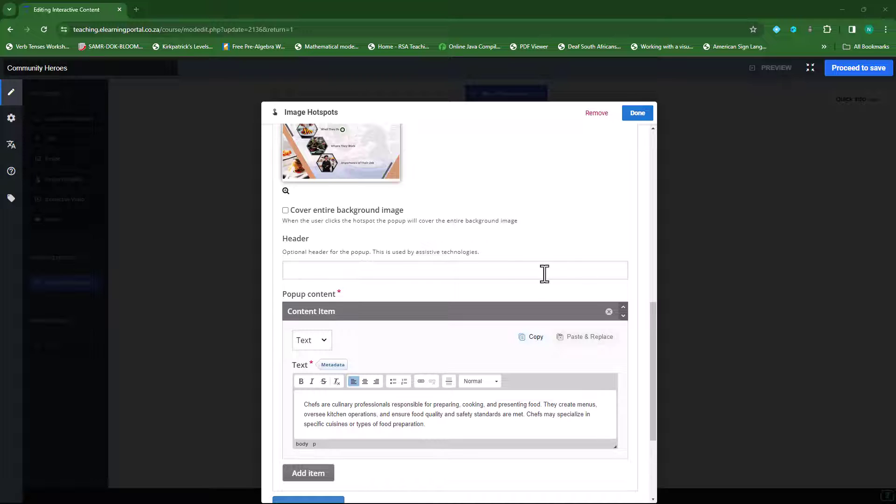
Give the first hotspot's popup the header "What They Do" and add a second hotspot
left_click(467, 267)
type("What They Do")
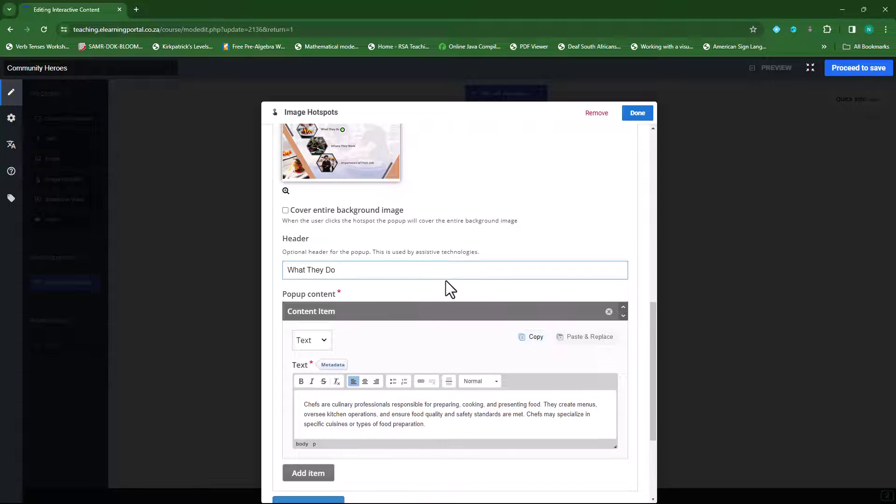
scroll(446, 281, "down", 3)
left_click(306, 358)
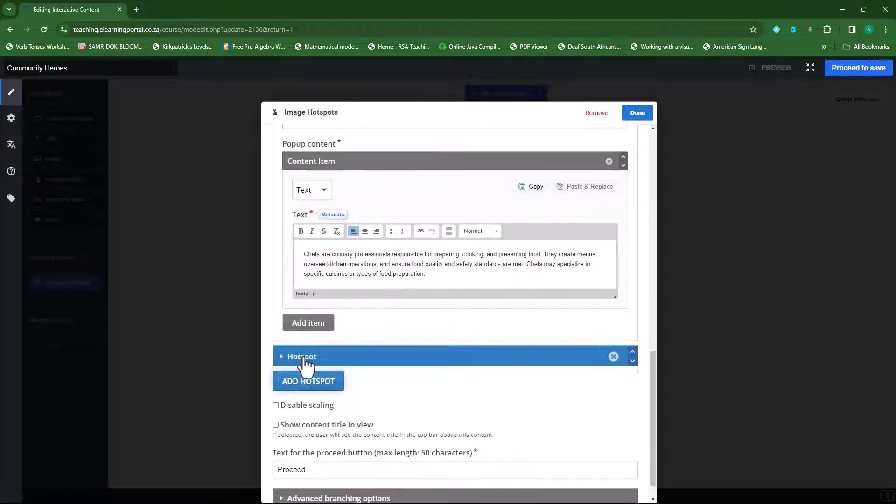
Enlarge the second hotspot's thumbnail, place the hotspot just after the "Where They Work" label and shrink the thumbnail again
scroll(378, 355, "down", 3)
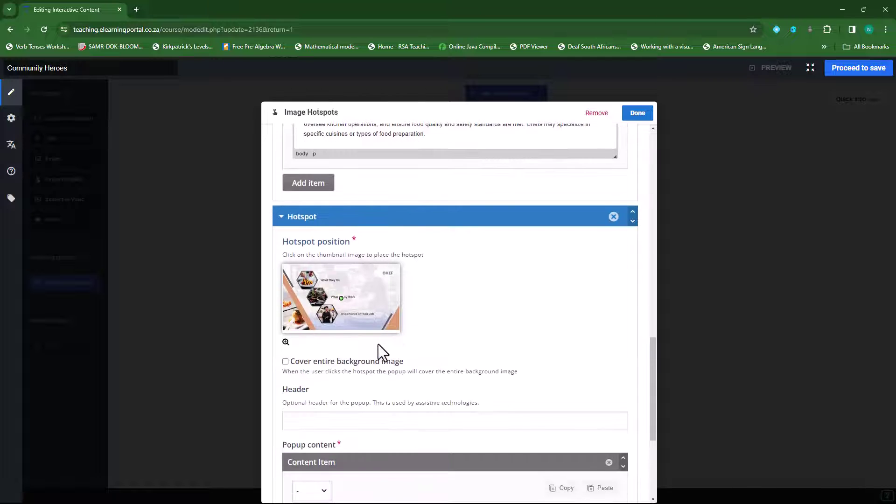
left_click(285, 342)
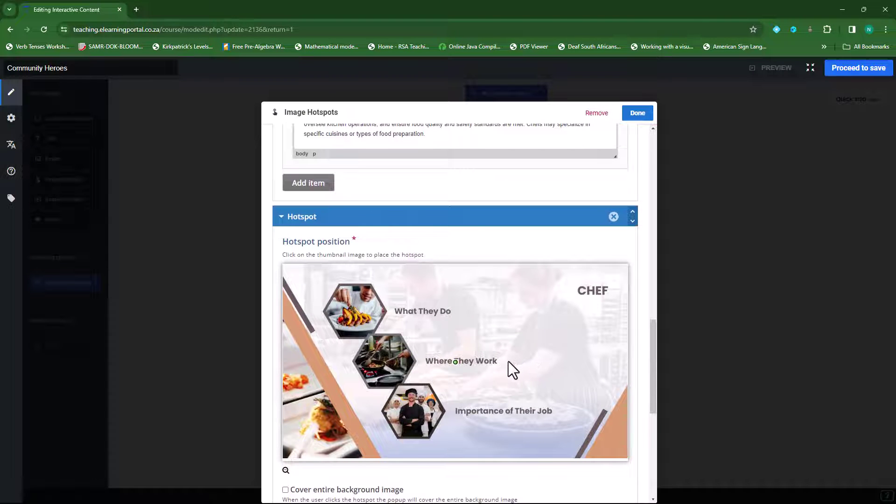
left_click(508, 362)
scroll(452, 357, "down", 3)
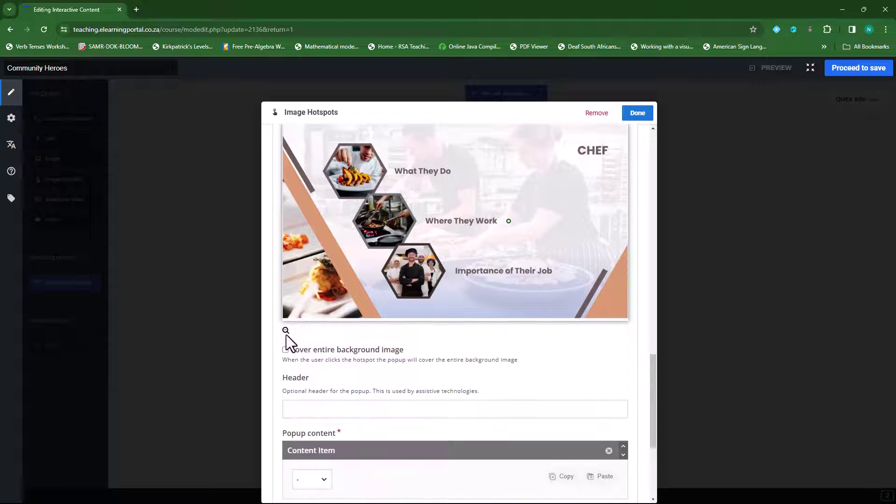
left_click(286, 331)
Give the second hotspot the header "Where They Work" and a Text popup with the paragraph beginning "Chefs work in various settings"
left_click(331, 235)
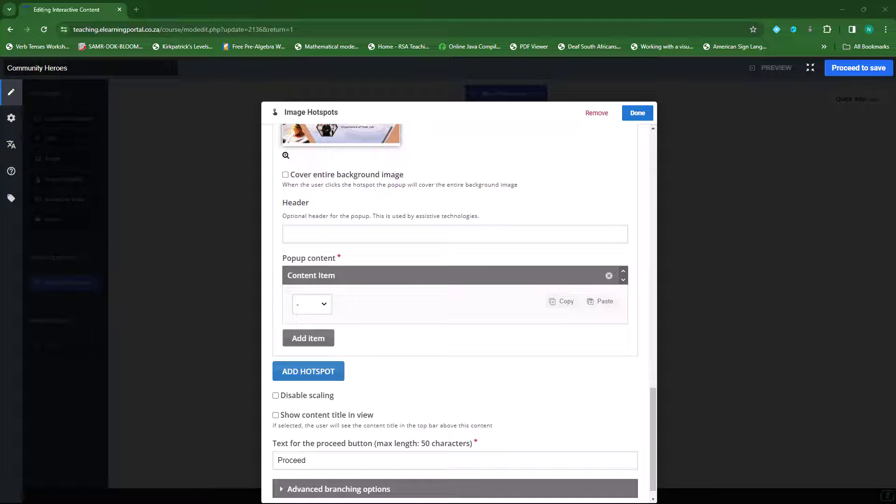
left_click(443, 238)
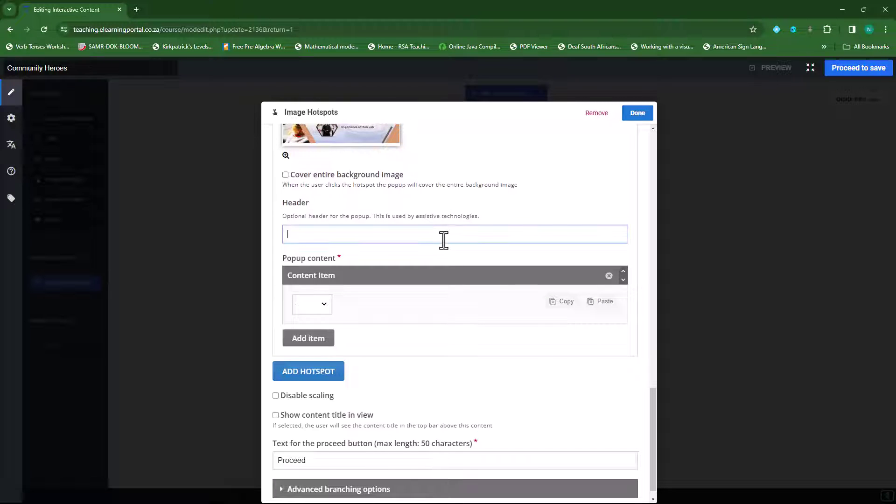
type("Where They Work")
left_click(323, 306)
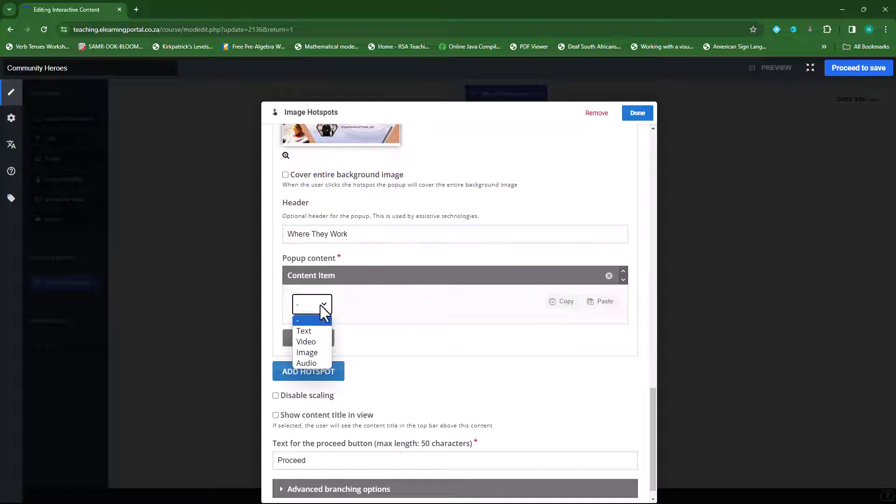
left_click(318, 330)
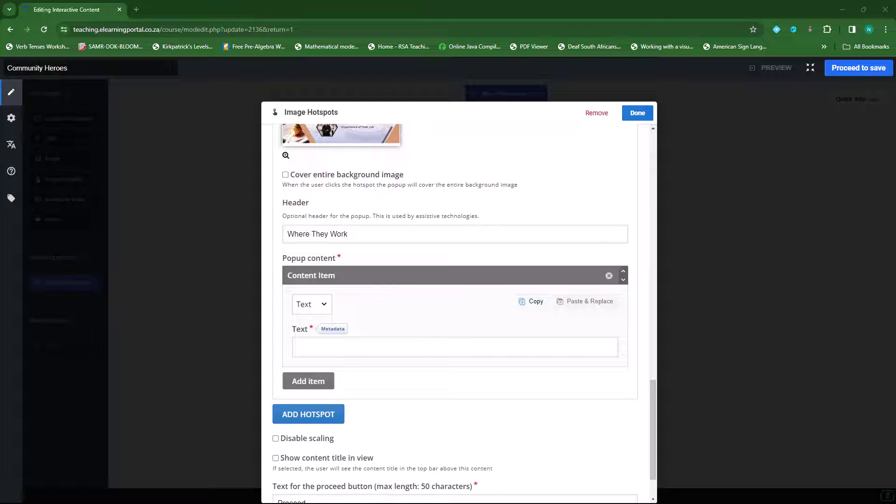
left_click(411, 351)
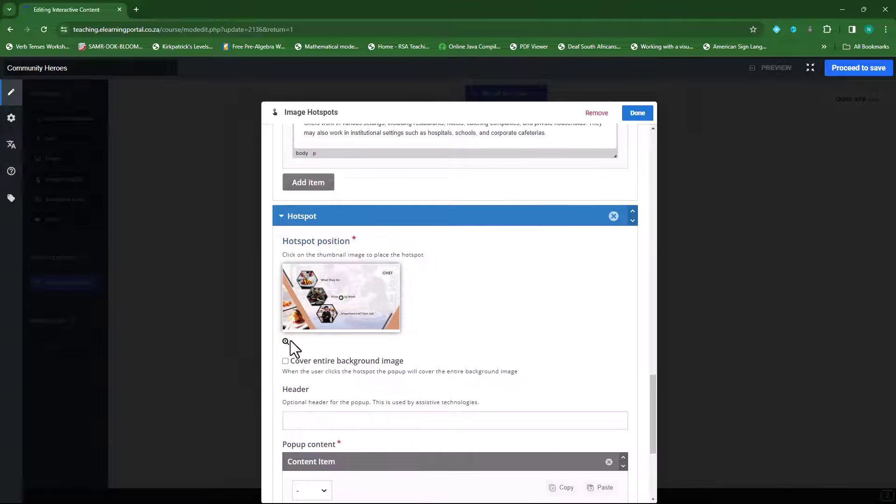
Enlarge the third hotspot's thumbnail, place the hotspot just after the "Importance of Their Job" label and shrink the thumbnail again
left_click(285, 342)
left_click(563, 411)
scroll(362, 420, "down", 3)
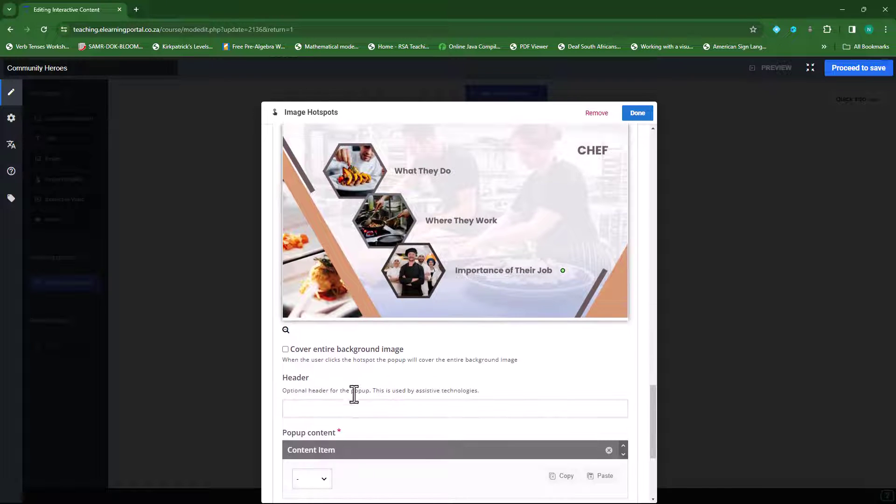
left_click(286, 329)
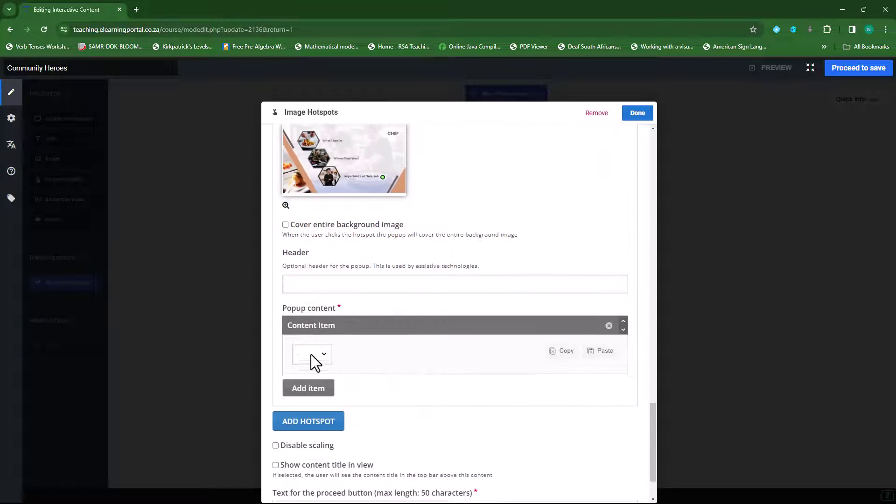
Give the third hotspot the header "Importance of Their Job" and a Text popup beginning "Chefs play a vital role in the food industry"
left_click(324, 281)
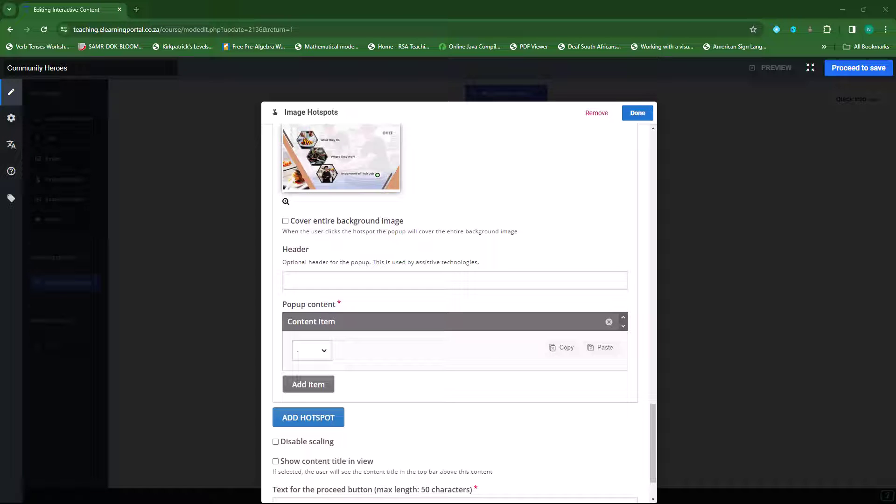
left_click(410, 282)
type("Importance of Their Job")
left_click(312, 350)
left_click(305, 374)
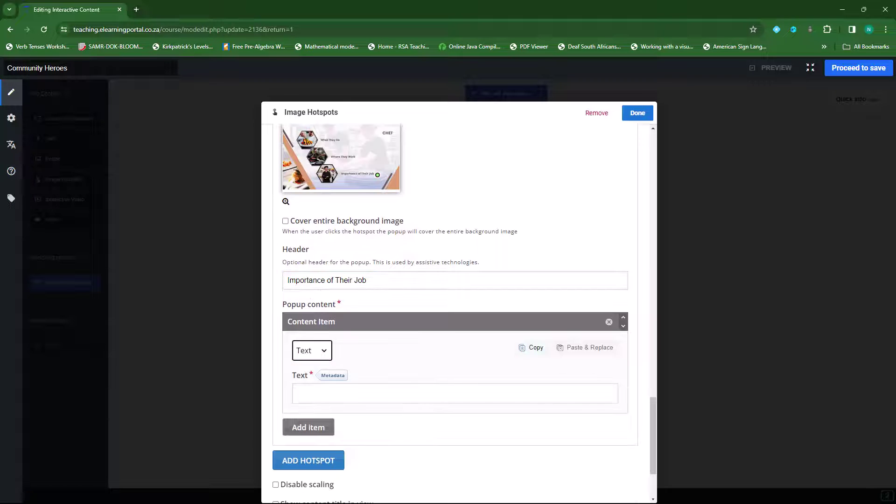
key("alt+Tab")
left_click(404, 397)
type("Chefs play a vital role in the food industry, contributing to the culinary culture and delighting people with their creations. They not only provide nourishment but also create memorable dining experiences, making food an integral part of human culture and social interaction.")
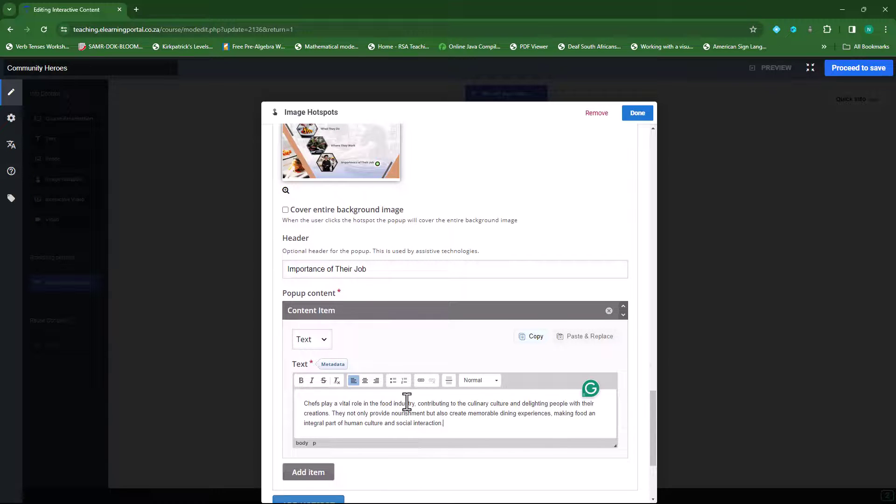
Set the special action after the Chef image hotspots content to "Jump to another branch" in the advanced branching options
scroll(366, 398, "down", 2)
scroll(489, 333, "down", 2)
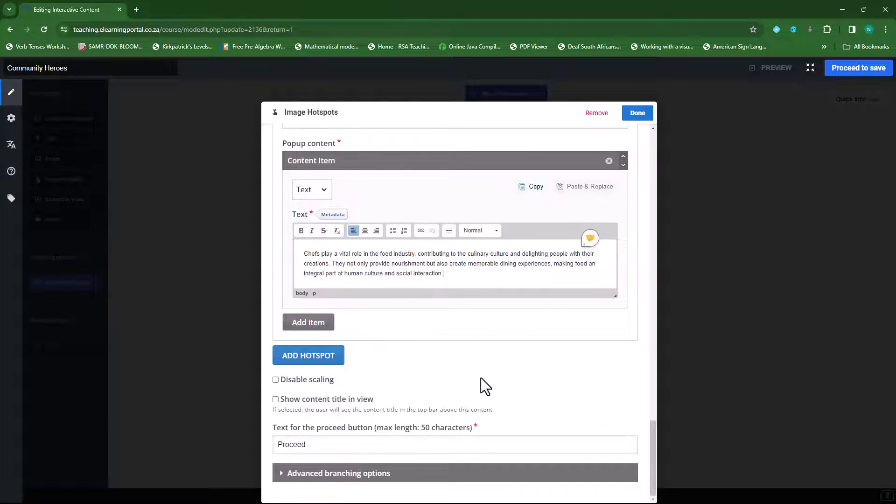
scroll(464, 371, "up", 1)
scroll(463, 371, "up", 1)
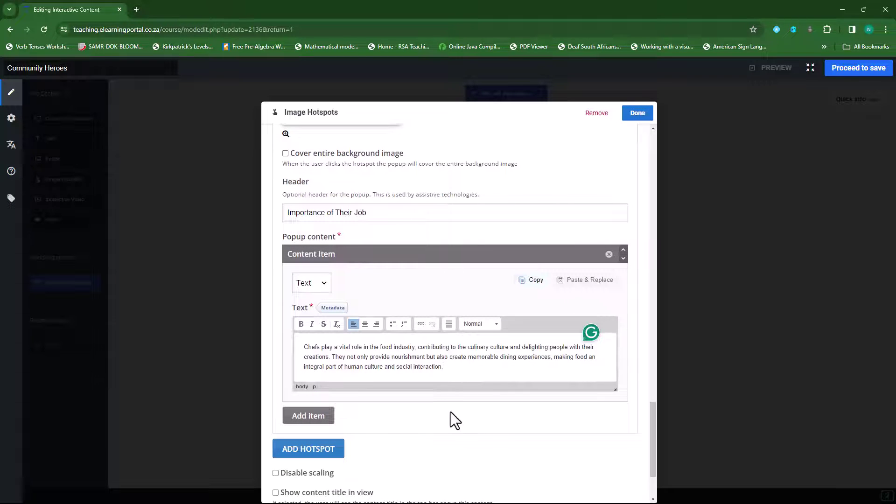
scroll(456, 412, "down", 2)
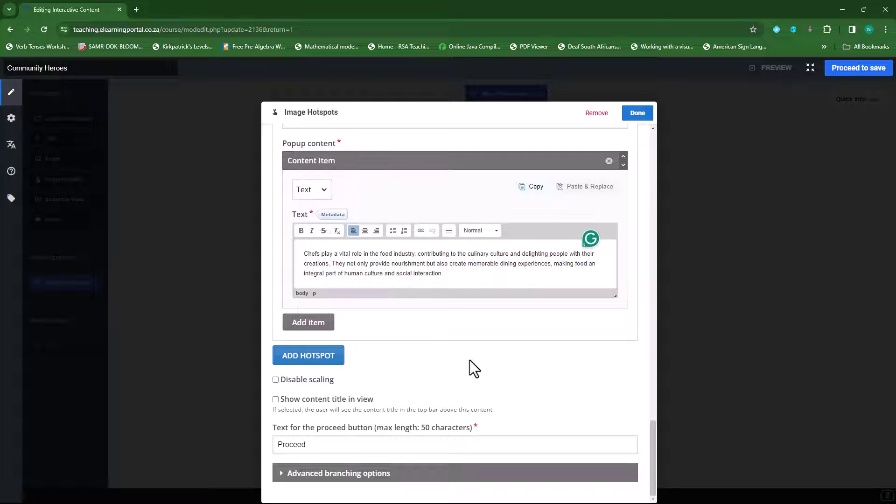
left_click(284, 474)
scroll(425, 399, "down", 2)
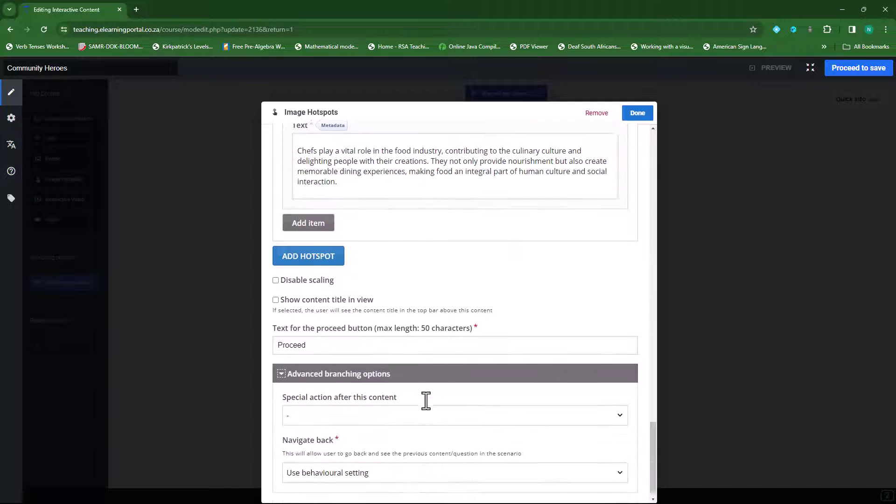
left_click(412, 405)
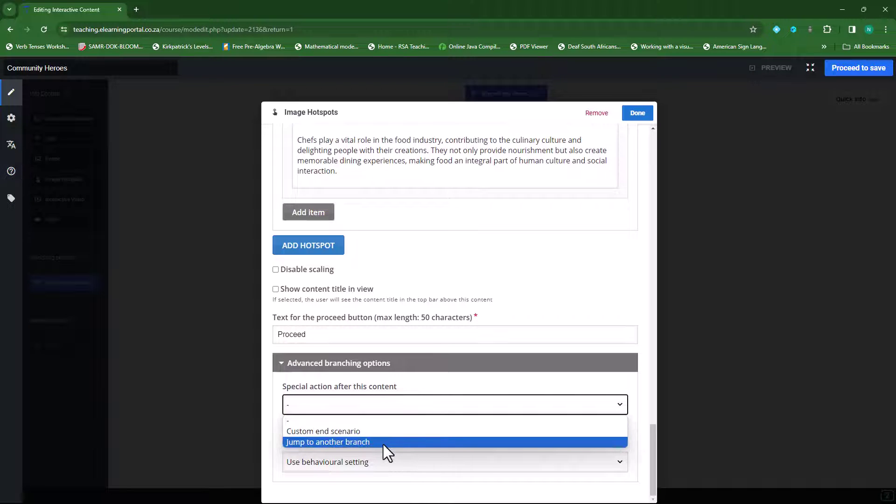
left_click(382, 443)
Select the branching question about who should rescue Whiskers from the tree as the jump target and finish editing the Chef hotspots
scroll(383, 444, "down", 3)
scroll(385, 441, "down", 1)
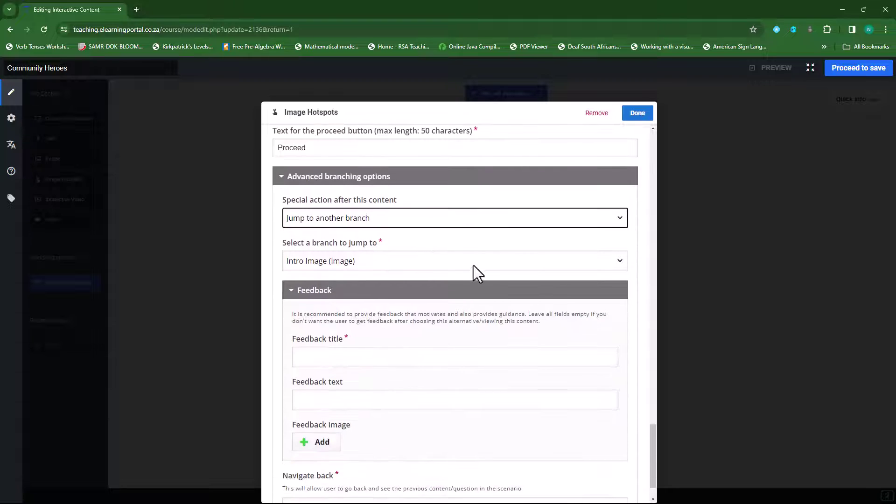
left_click(474, 262)
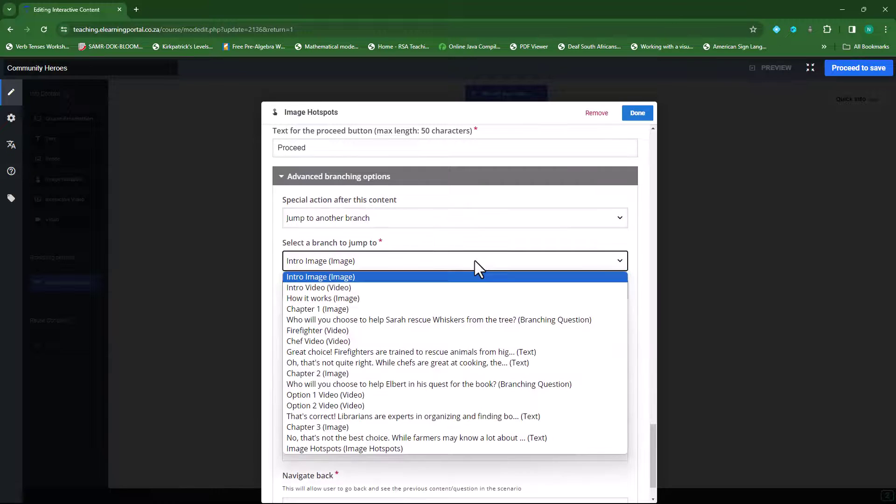
left_click(427, 321)
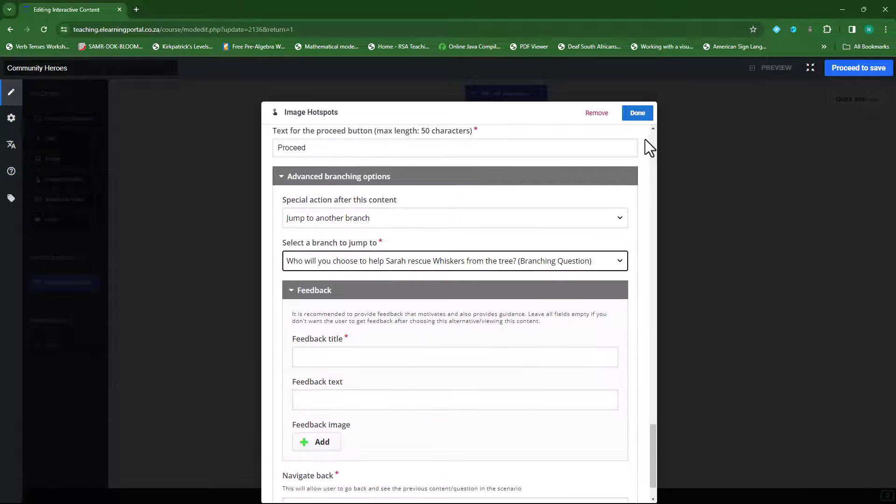
left_click(636, 114)
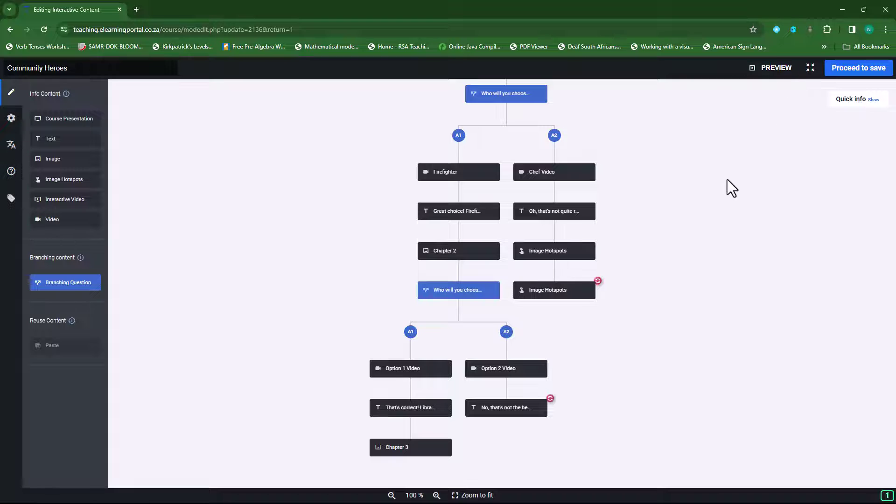
Preview the branching scenario starting from Chapter 1 (Image)
left_click(776, 71)
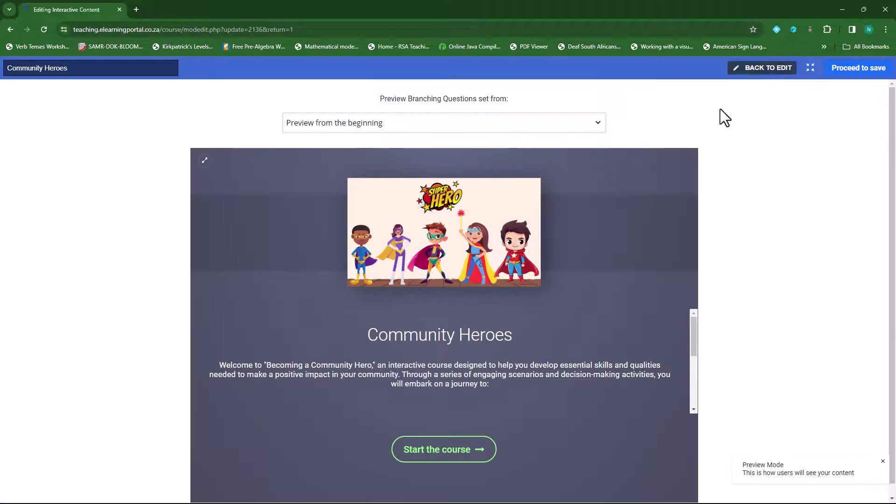
left_click(494, 121)
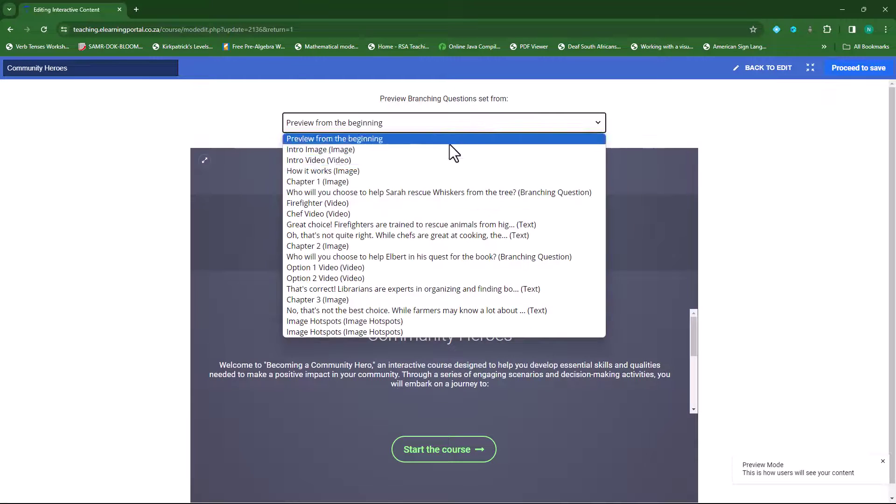
left_click(347, 181)
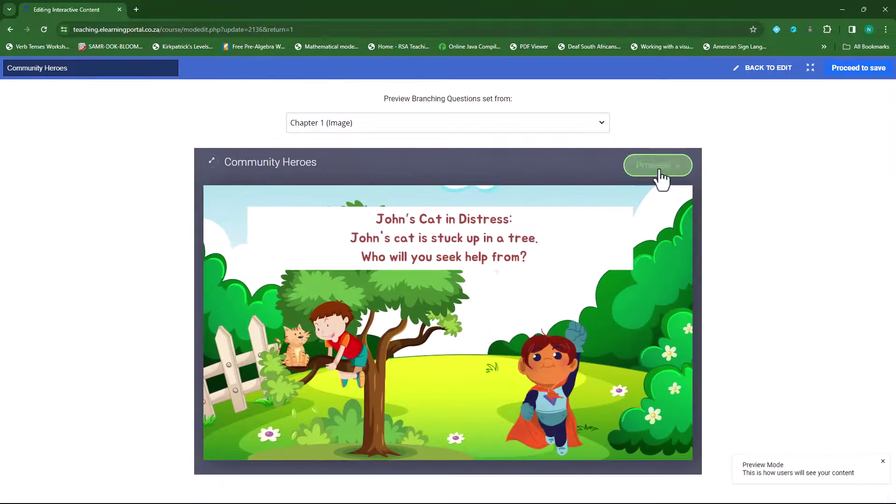
Choose the chef alternative in the preview and proceed past its video and feedback text to the Firefighter image hotspots
left_click(658, 169)
left_click(326, 357)
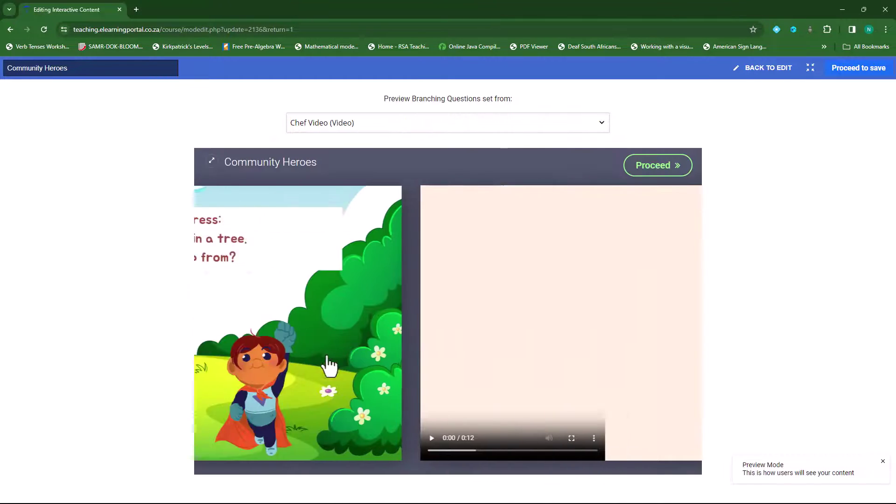
left_click(672, 174)
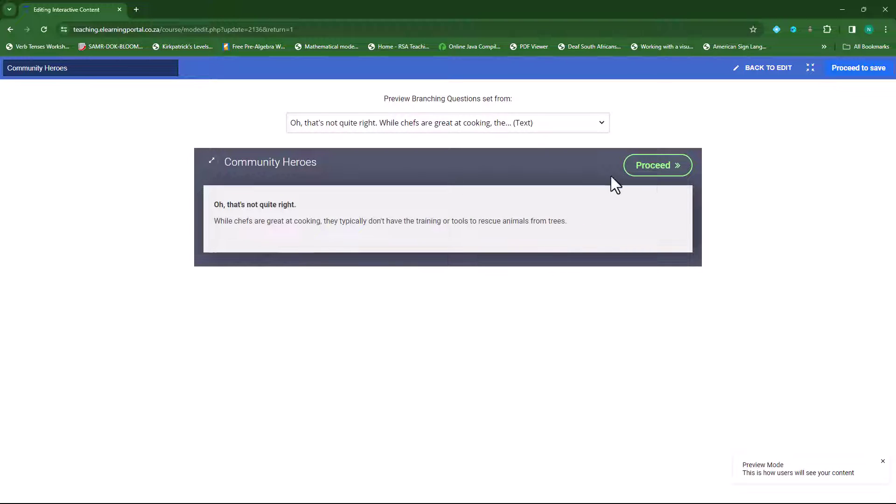
left_click(665, 169)
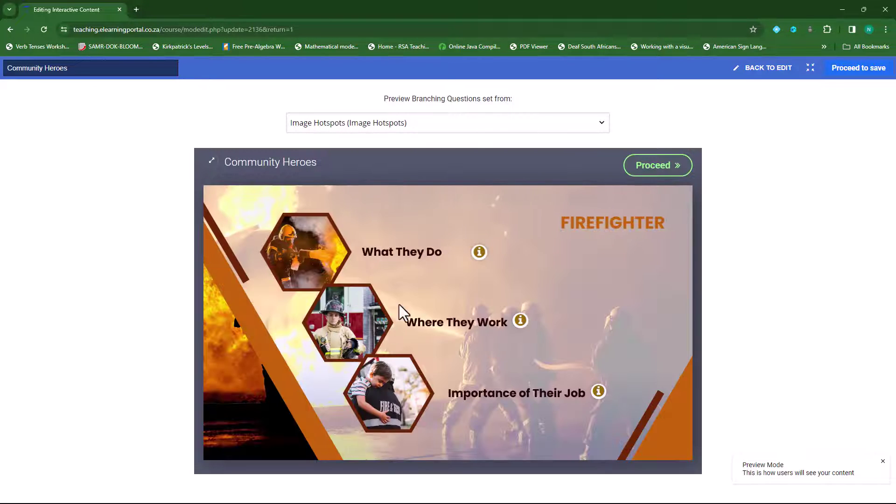
Open and close each of the three Firefighter hotspot popups in the preview, and proceed to the Chef image hotspots
left_click(479, 253)
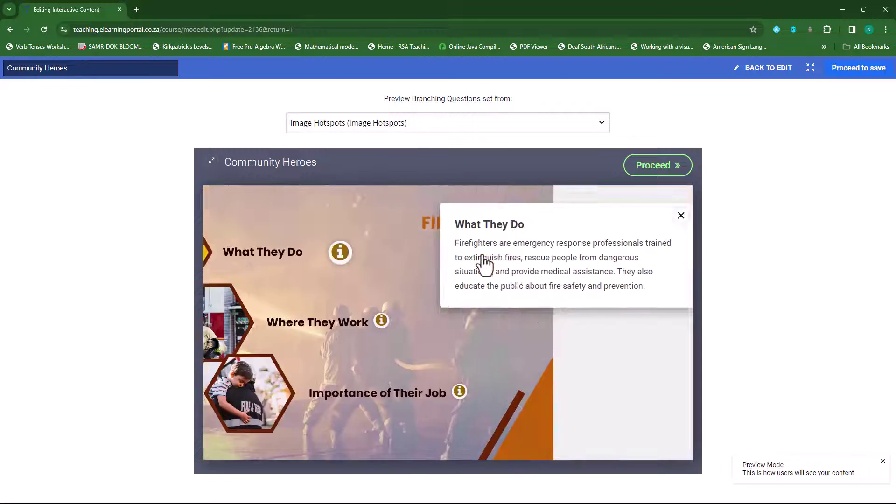
left_click(446, 216)
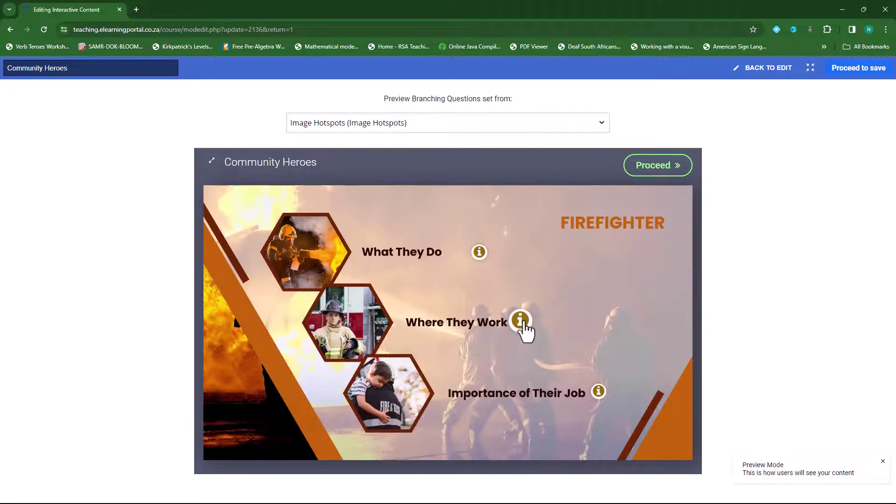
left_click(521, 321)
left_click(490, 290)
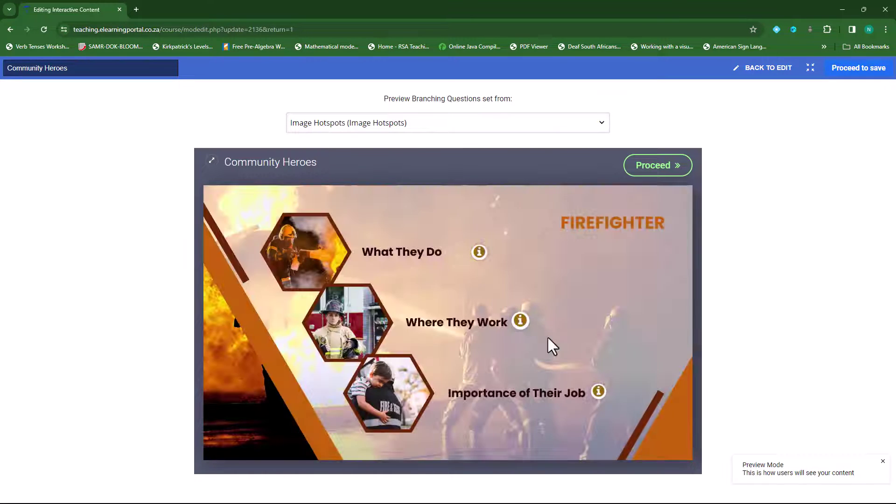
left_click(599, 391)
left_click(565, 359)
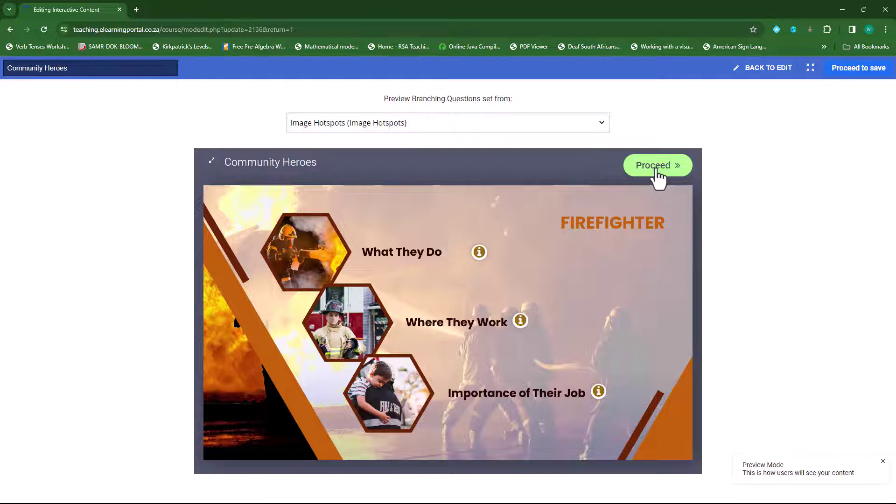
left_click(656, 167)
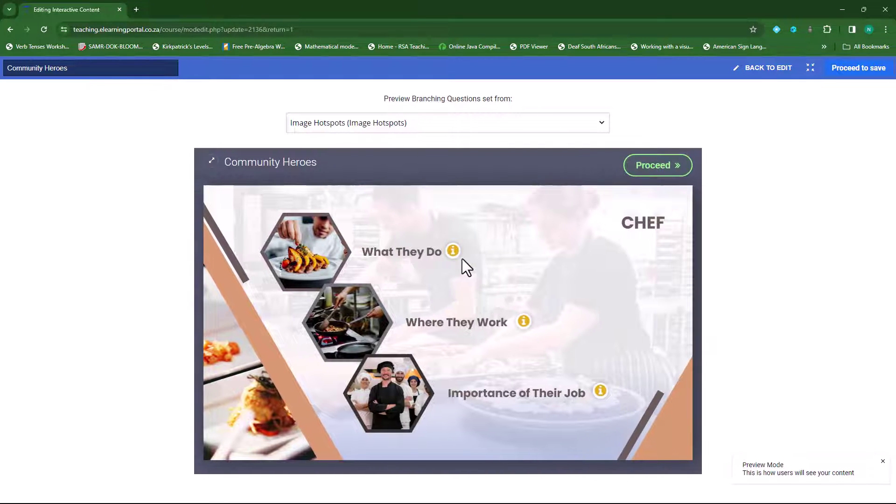
Open and close each of the three Chef hotspot popups in the preview, proceed back to the branching question and return to editing
left_click(453, 253)
left_click(417, 200)
left_click(524, 321)
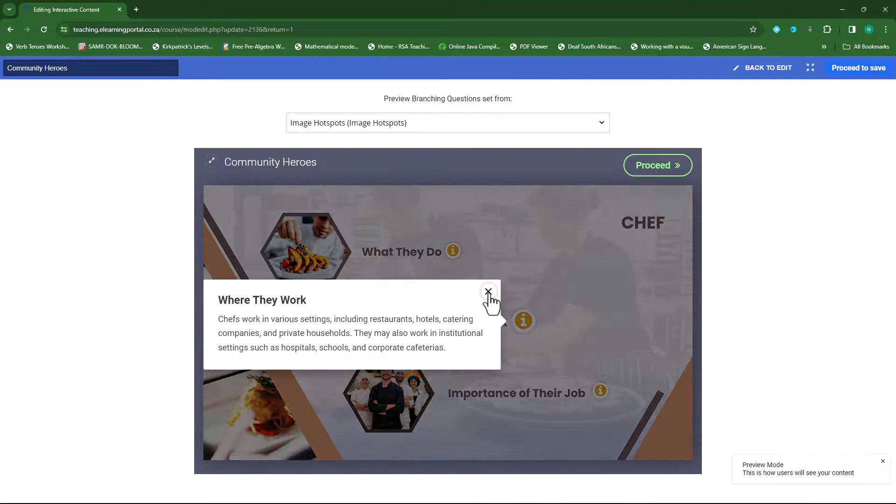
left_click(488, 294)
left_click(600, 392)
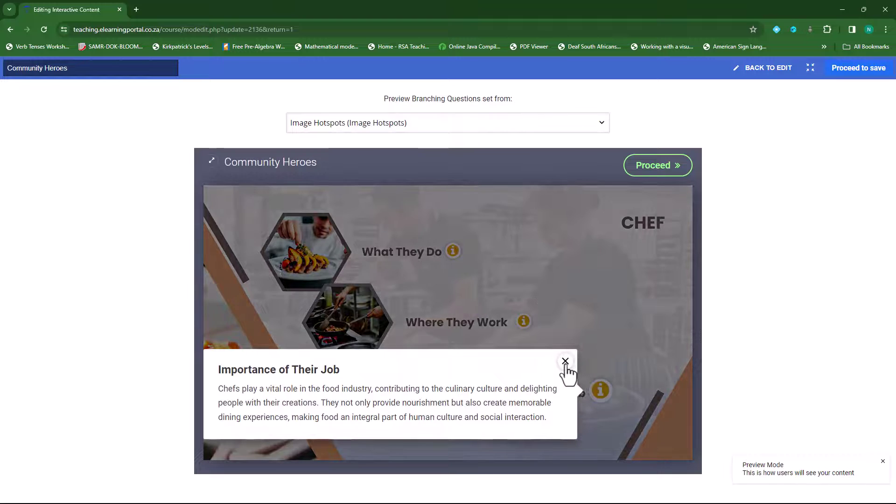
left_click(565, 362)
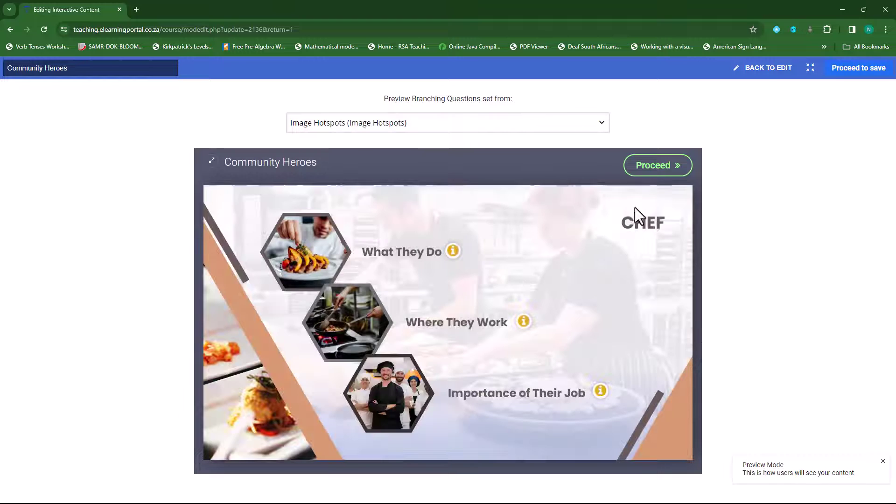
left_click(658, 169)
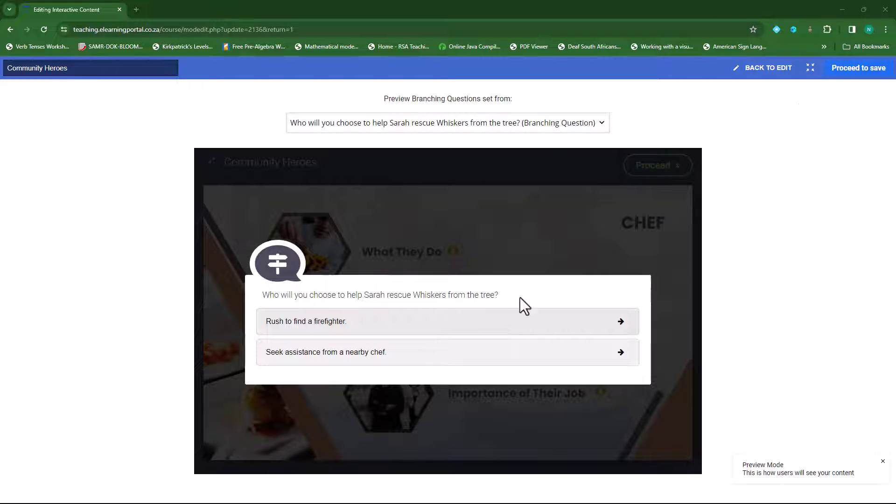
left_click(773, 69)
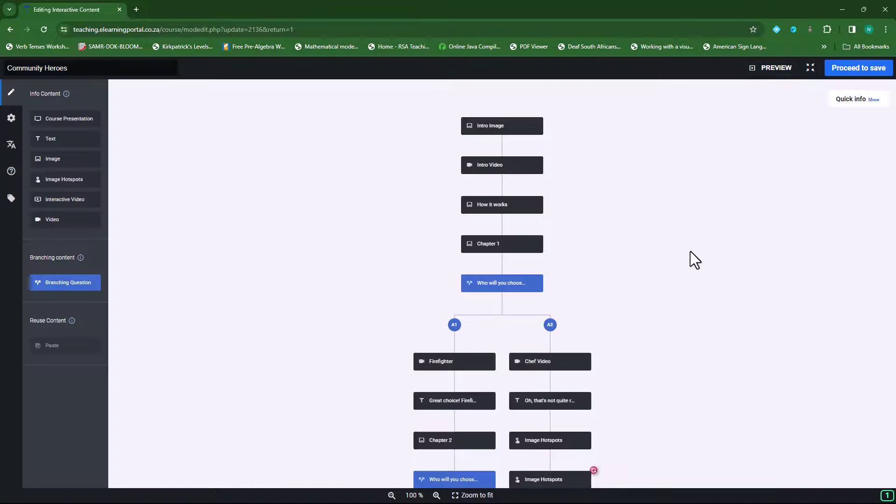
Edit the chef branch's "Oh, that's not quite right" text content and enter "Instructions" as the feedback title in its advanced branching options
left_click_drag(666, 355, 658, 229)
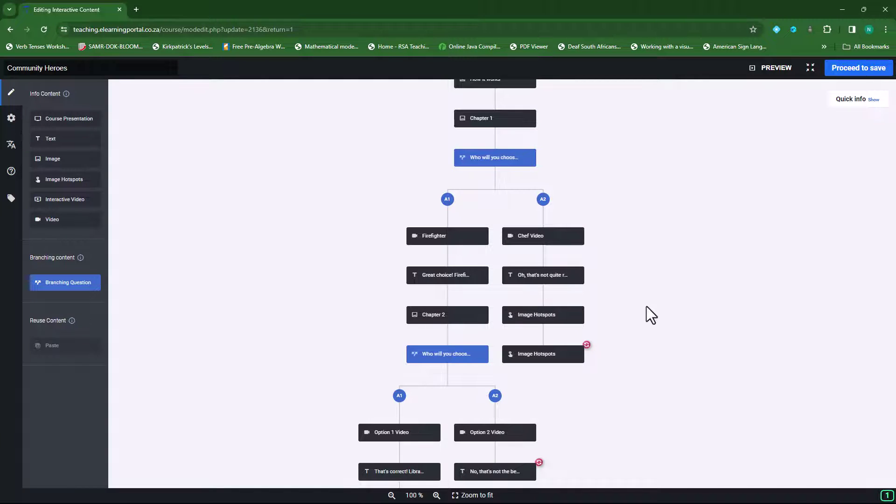
left_click(576, 276)
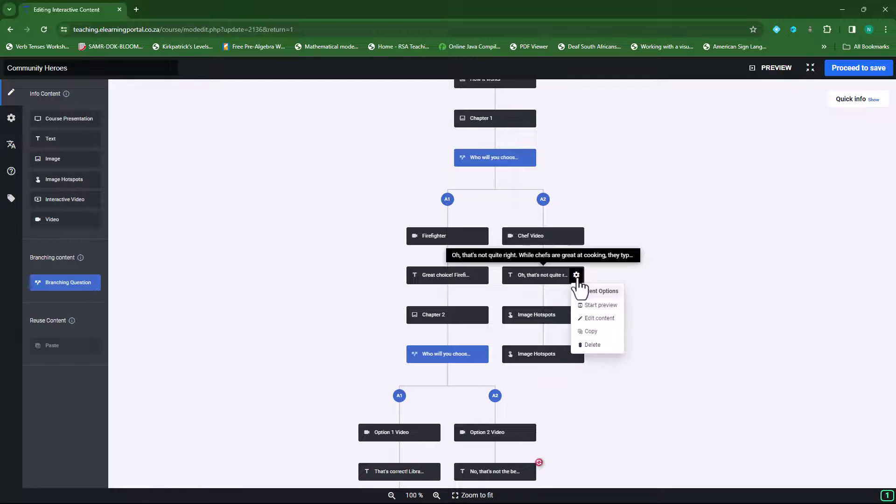
left_click(600, 318)
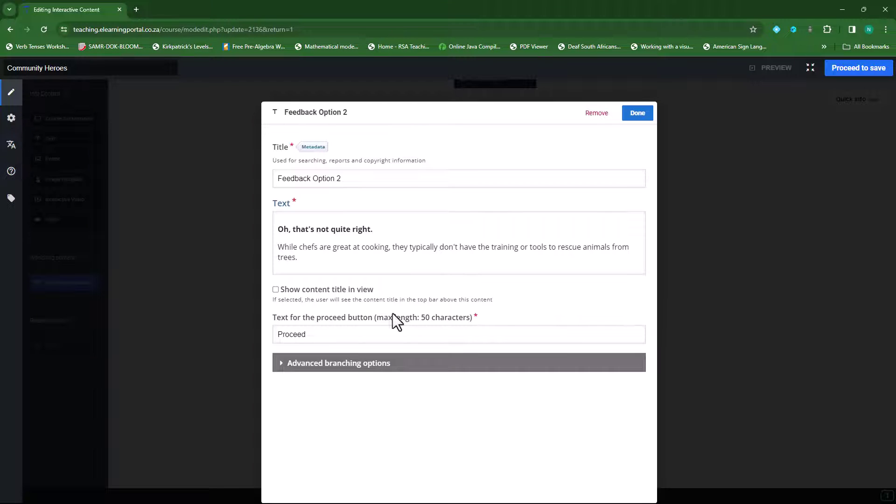
left_click(282, 367)
scroll(438, 358, "down", 5)
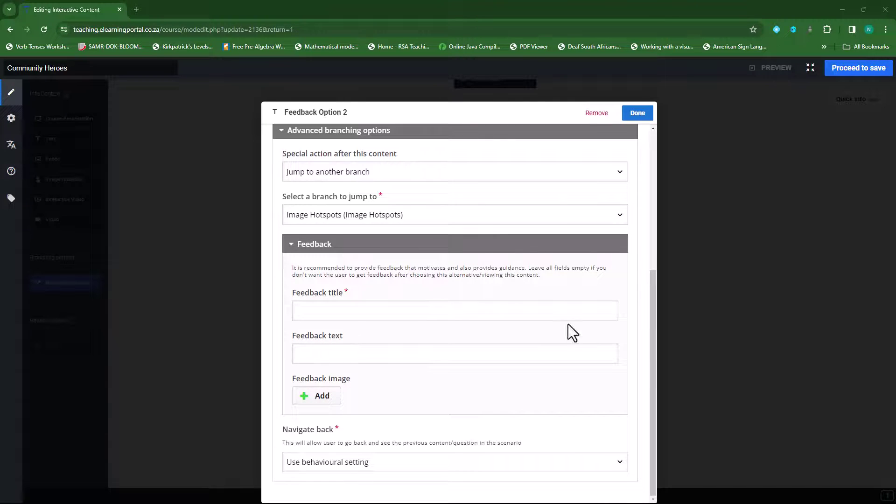
left_click(365, 317)
type("Instructions")
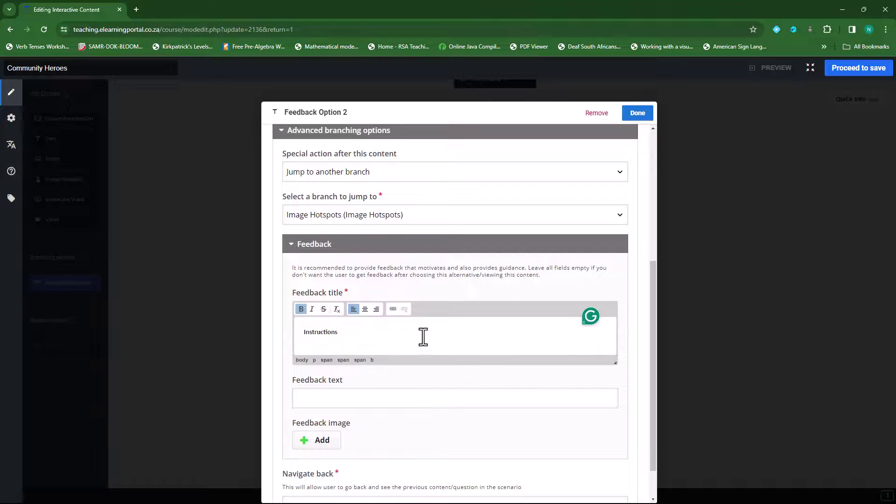
Enter feedback text telling learners to find more firefighter and chef information by clicking the image hotspots before attempting the questions again
scroll(406, 338, "down", 1)
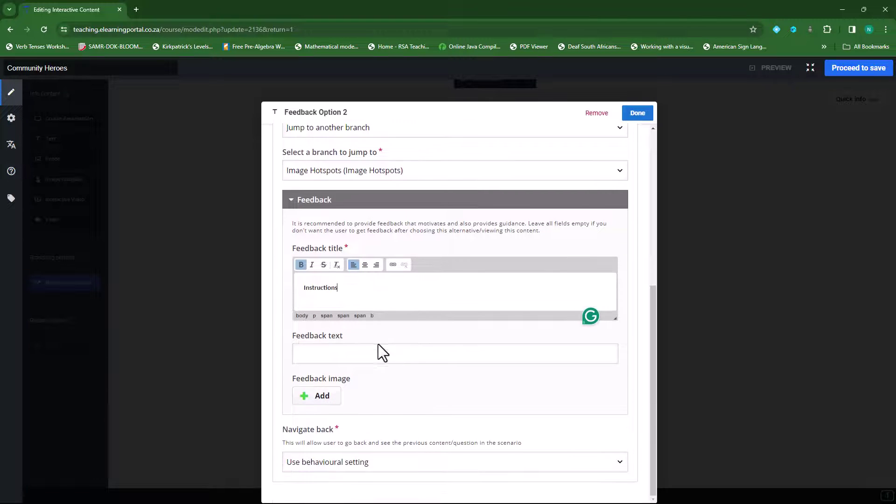
left_click(356, 355)
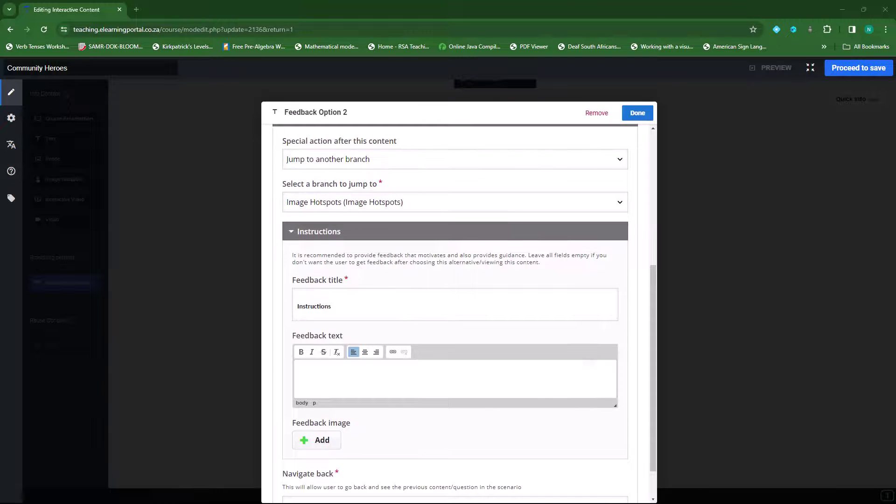
type("Before attempting the questions again, you can find more information about the firefighter and chef by clicking on the image hotspots below. These visual aids will provide additional insights into the roles and responsibilities of each profession.")
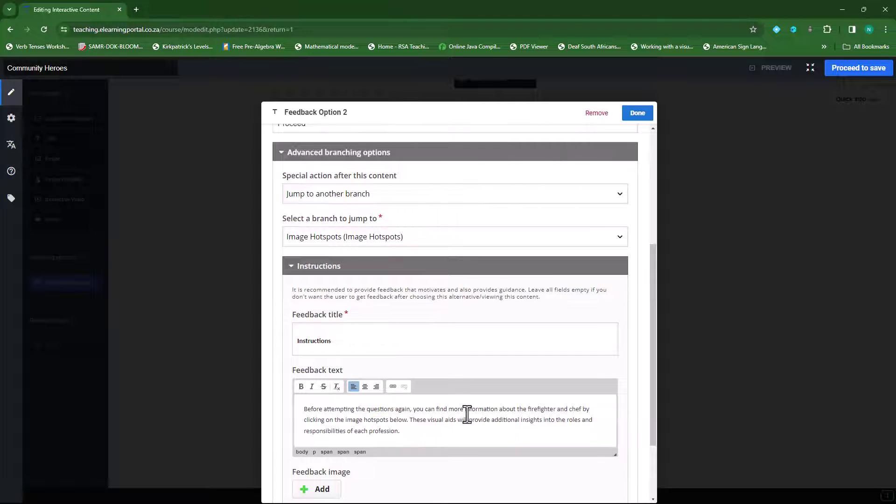
Add learn more.png as the feedback image and finish editing the Feedback Option 2 content
scroll(434, 401, "down", 2)
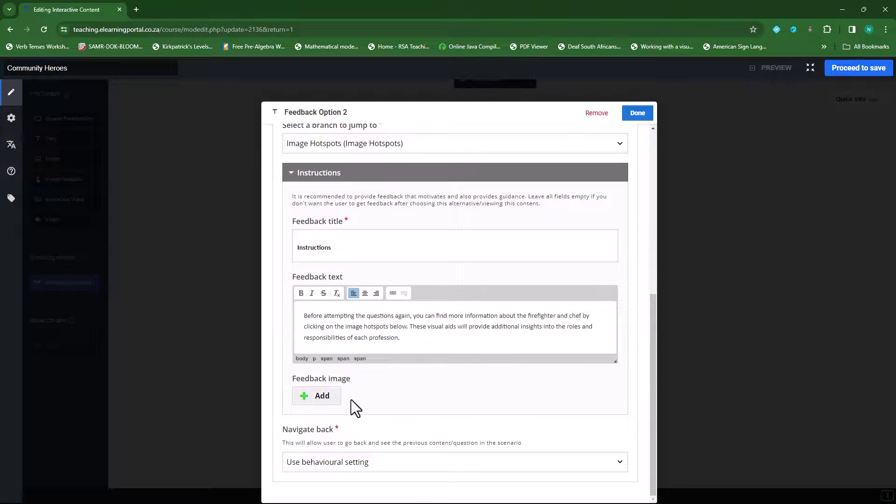
left_click(318, 398)
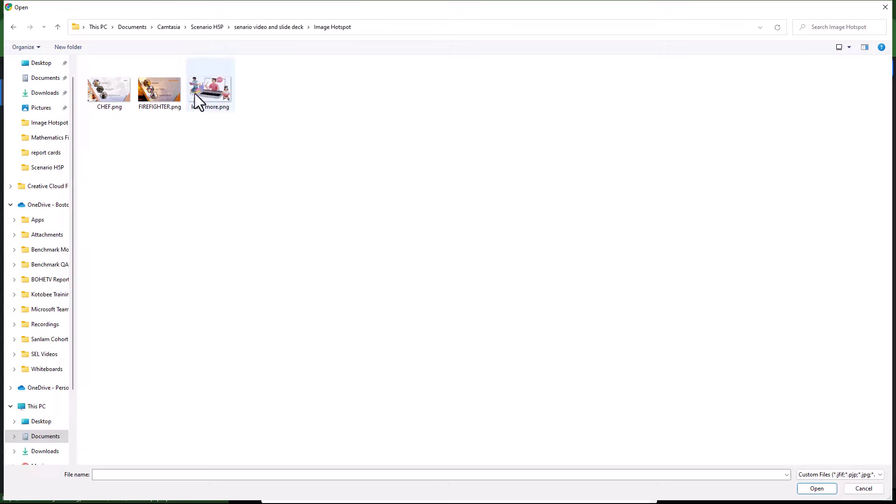
left_click(211, 89)
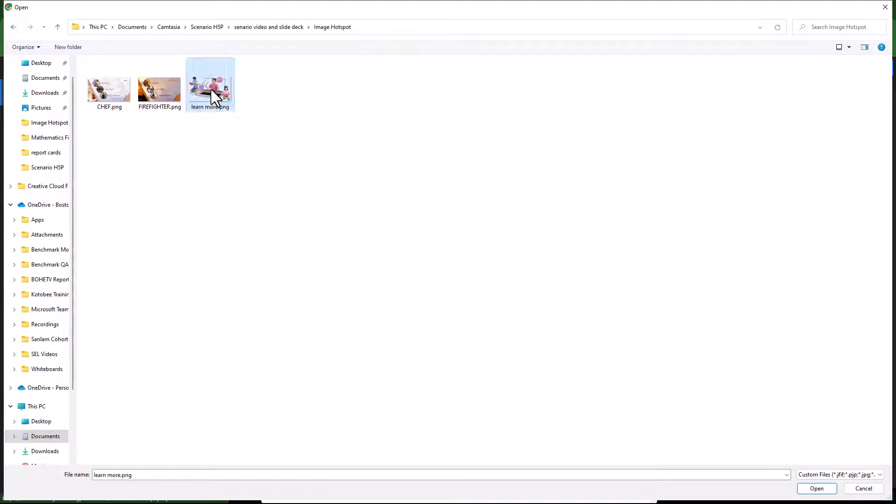
left_click(817, 489)
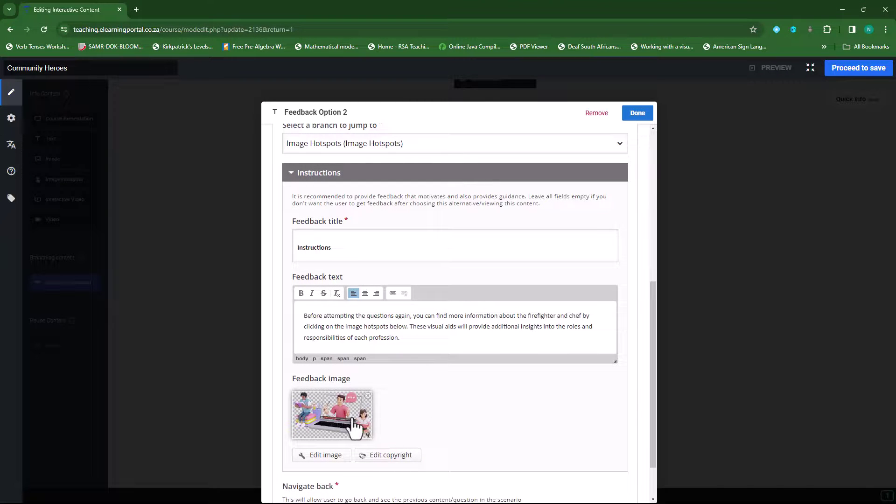
left_click(638, 113)
Preview the branching scenario from Chapter 1 (Image) and proceed to the question about rescuing Whiskers
left_click(776, 69)
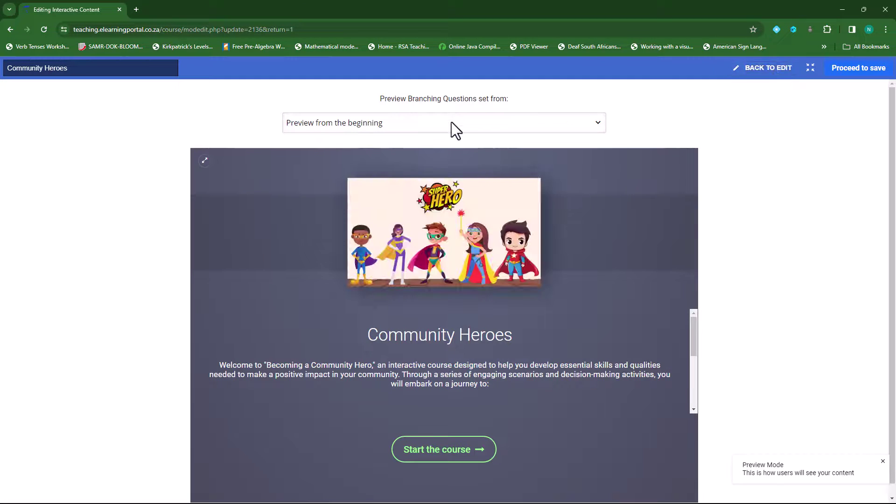
left_click(470, 127)
left_click(351, 183)
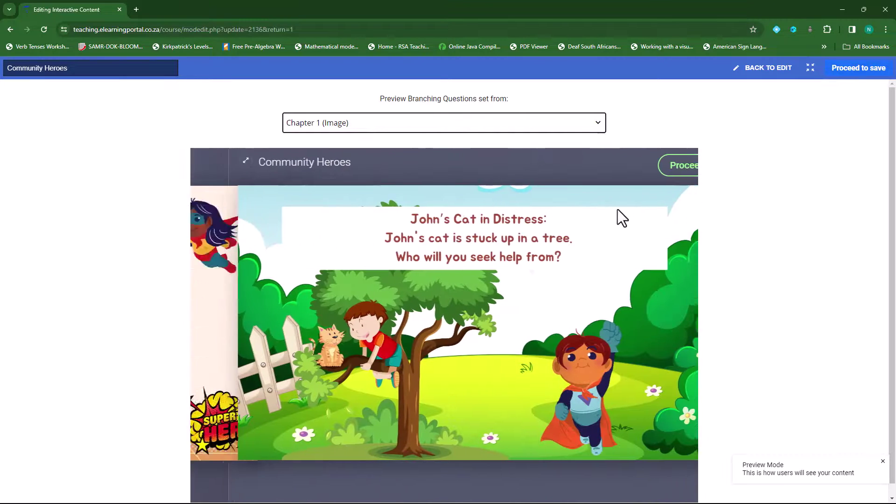
left_click(656, 168)
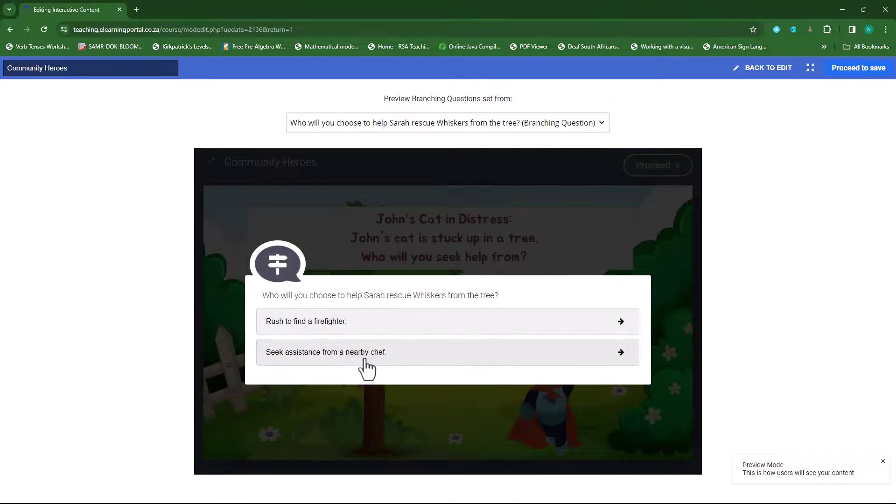
Choose the nearby chef alternative and proceed through its video, feedback text and Instructions screen to the Firefighter hotspots
left_click(372, 355)
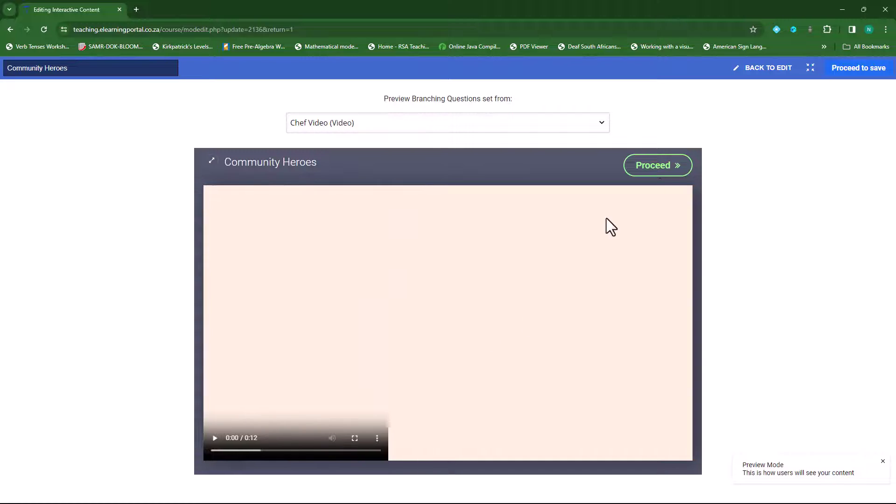
left_click(662, 169)
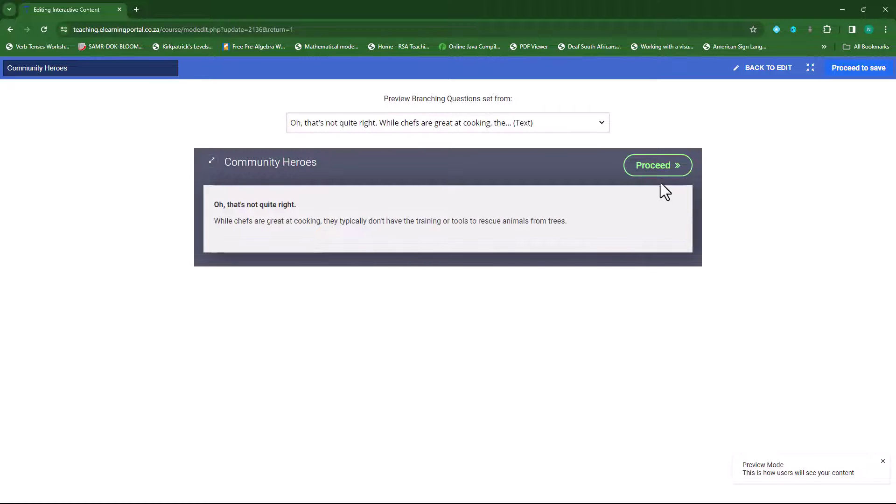
left_click(663, 168)
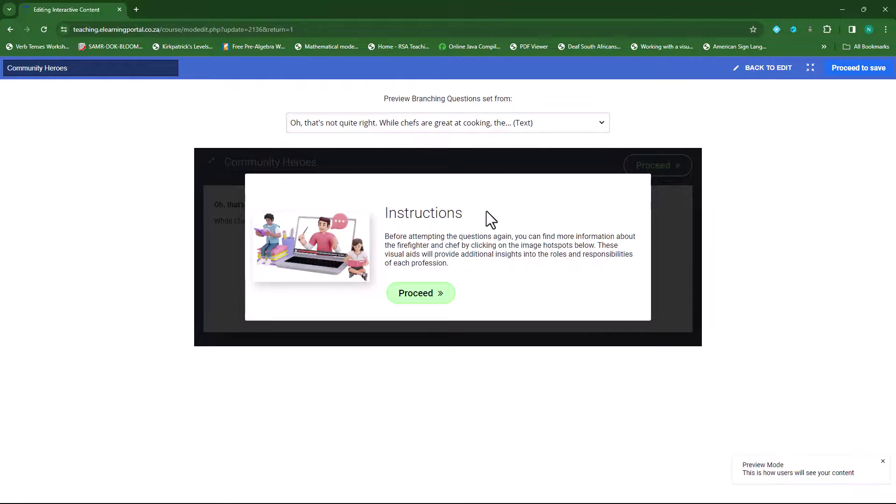
left_click(428, 301)
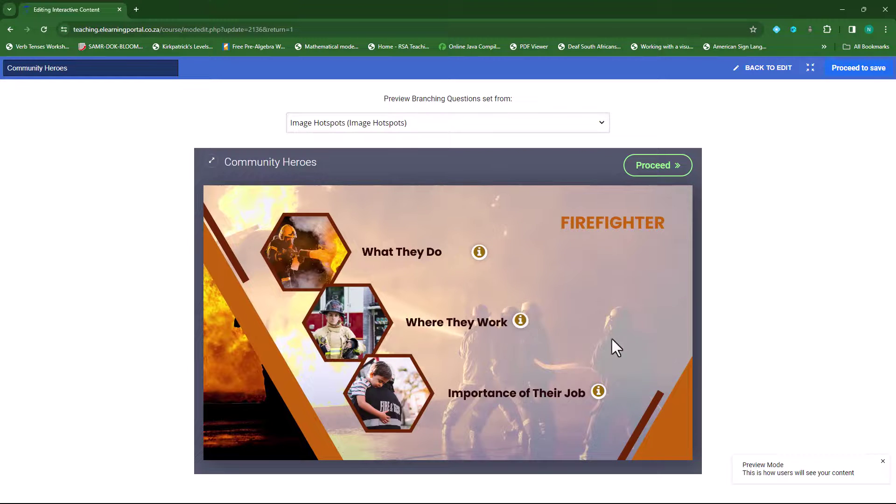
Proceed past the Firefighter and Chef image hotspots to the branching question, and return to editing
left_click(648, 174)
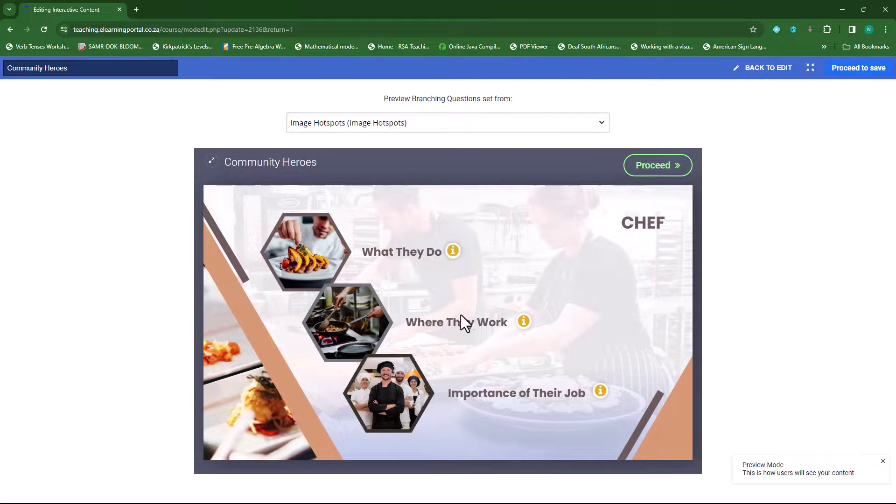
left_click(650, 176)
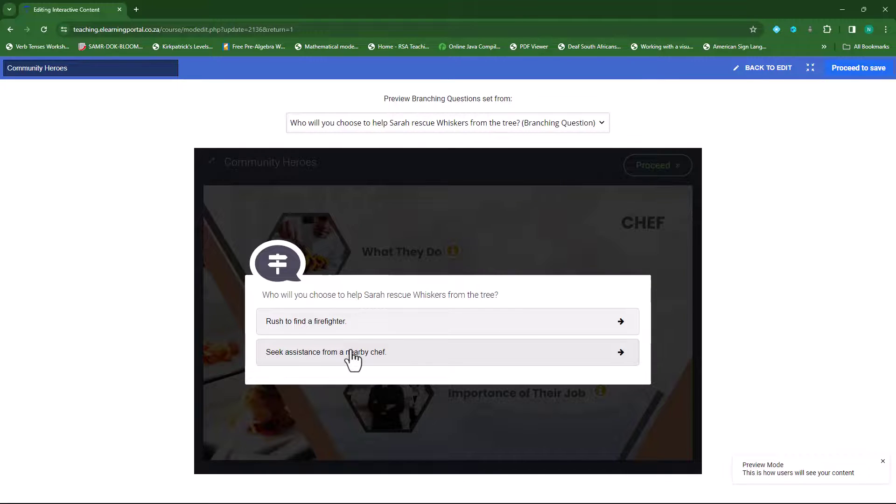
left_click(775, 69)
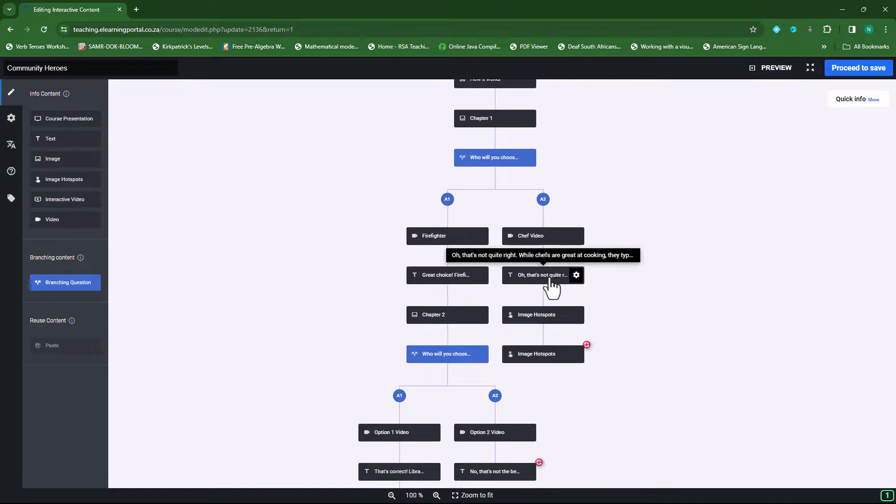
Fit the whole scenario tree in view, highlight the alternatives missing a custom end scenario, and clear the highlighting
scroll(475, 434, "down", 2)
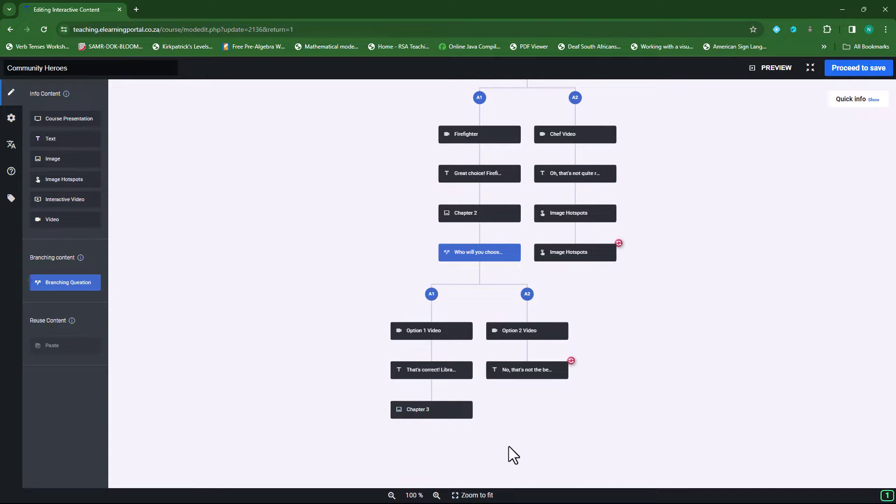
left_click(477, 495)
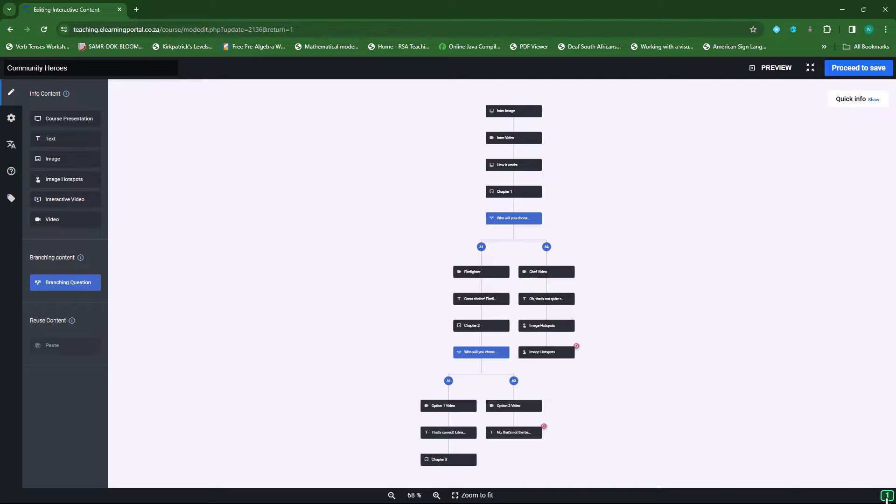
left_click(886, 496)
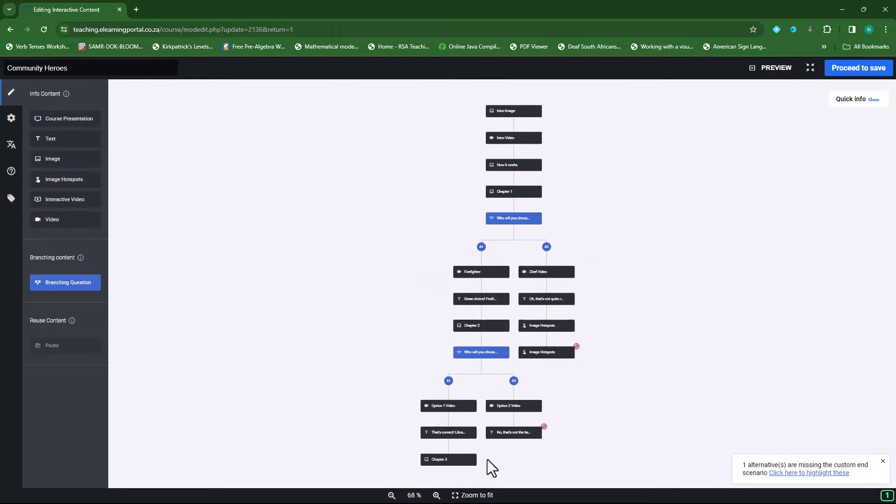
left_click(788, 473)
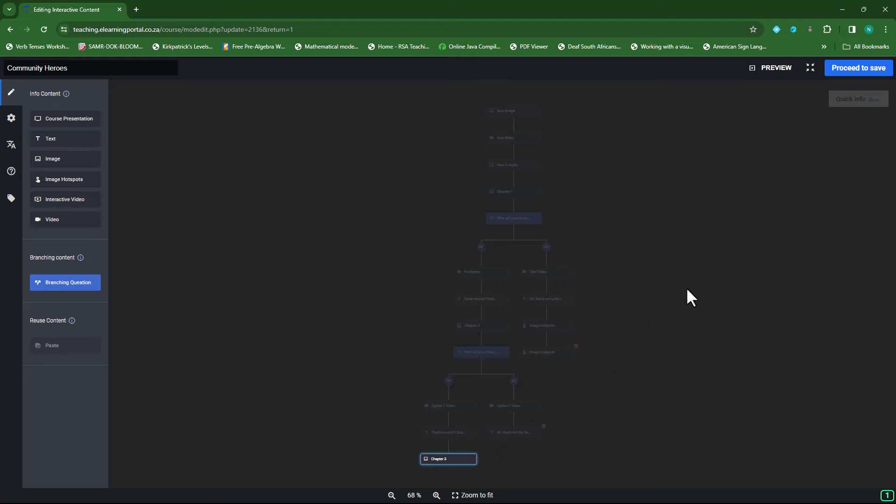
left_click(703, 306)
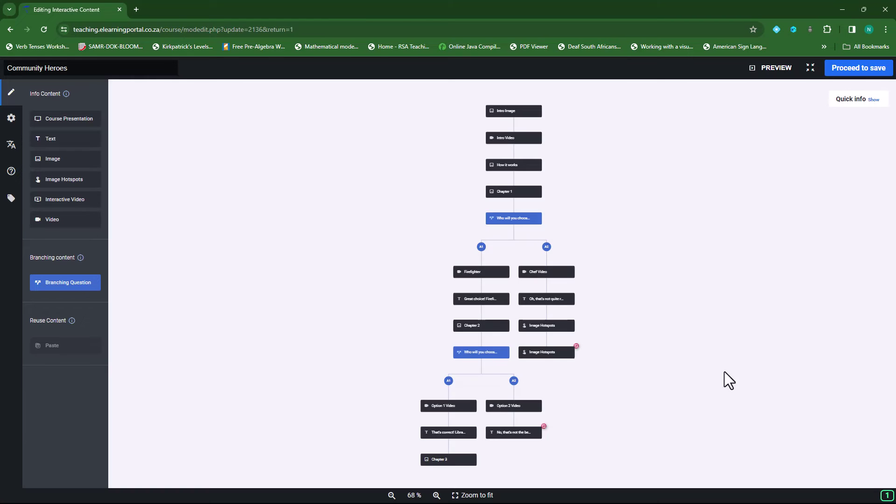